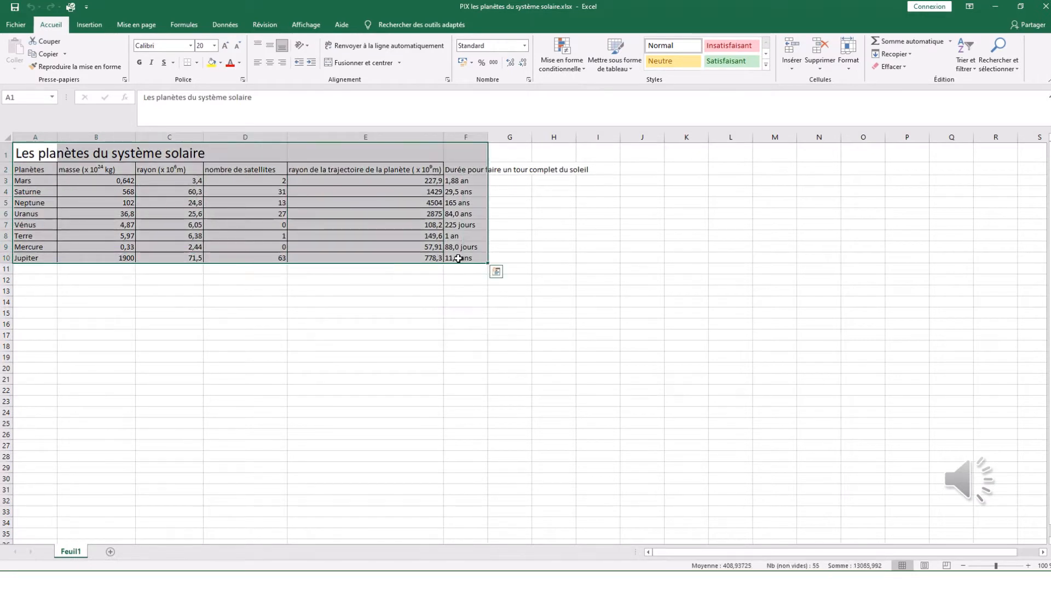
Copy the selected planet table A1:F10 from Feuil1 and paste it at cell A1 of a new worksheet
right_click(227, 158)
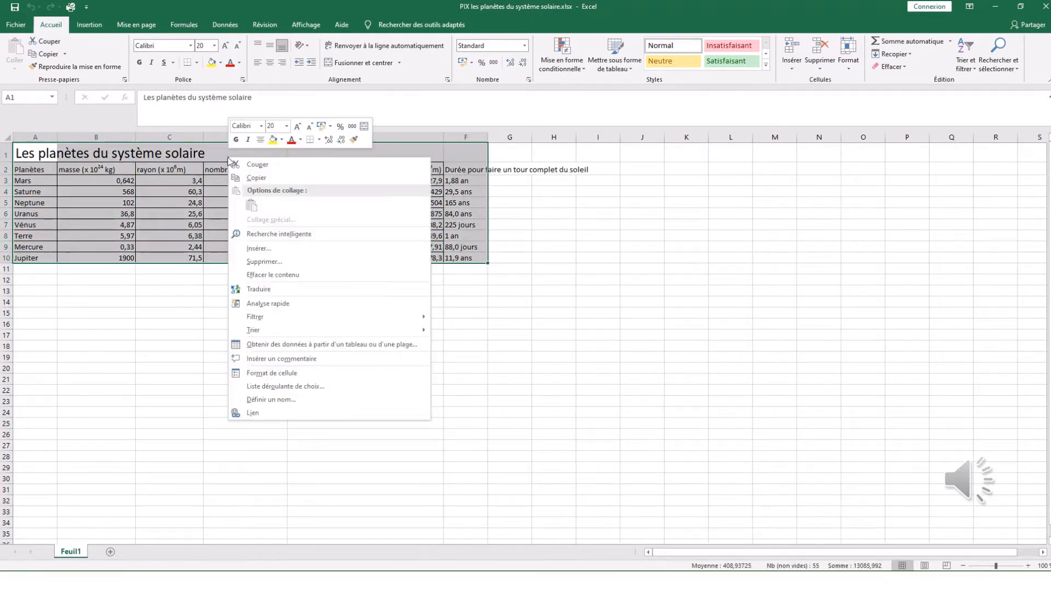
click(257, 178)
click(110, 553)
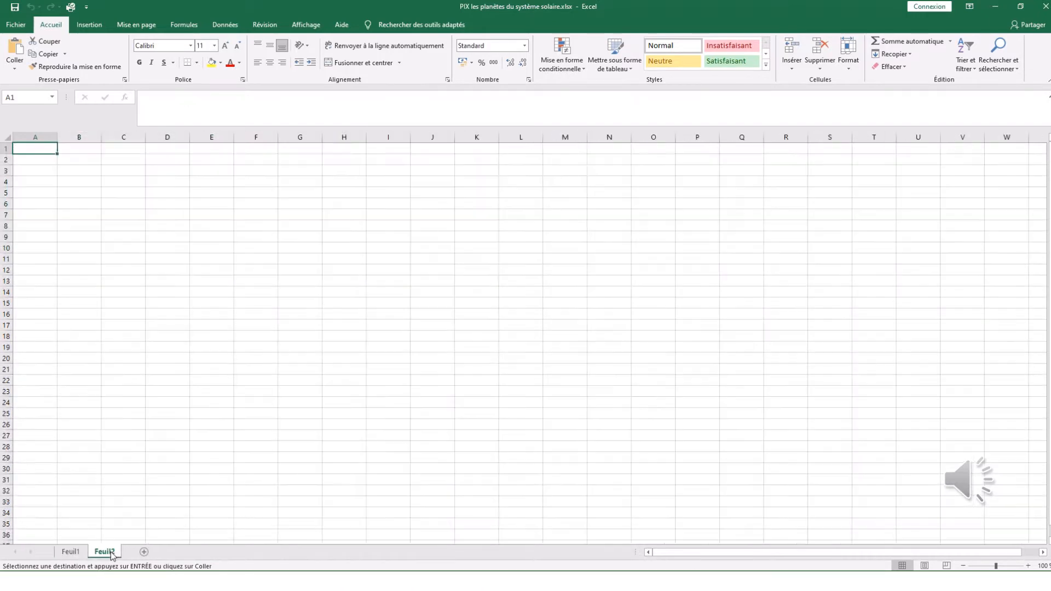
right_click(34, 149)
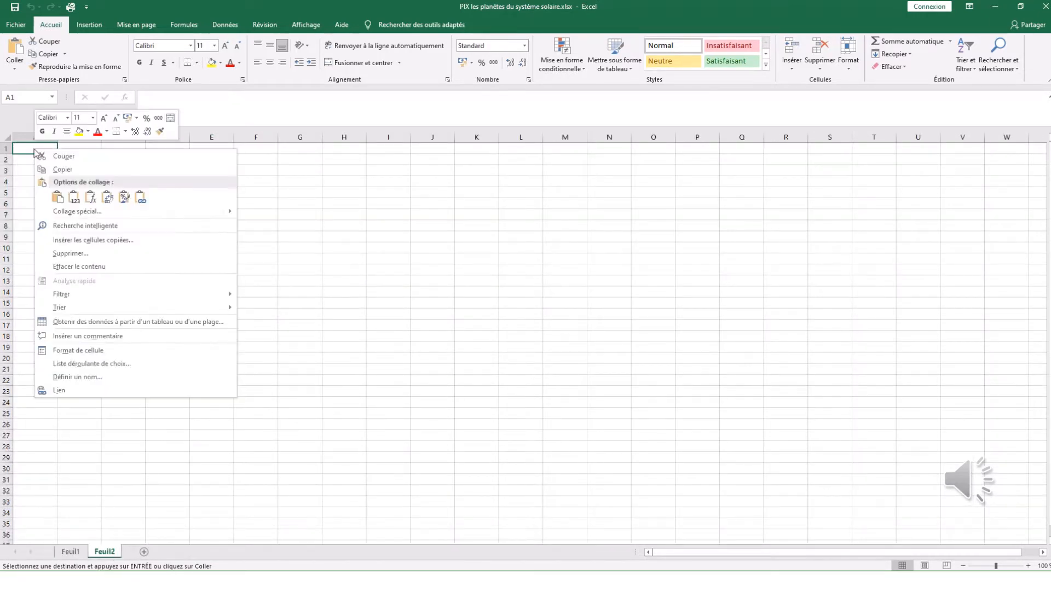
click(58, 200)
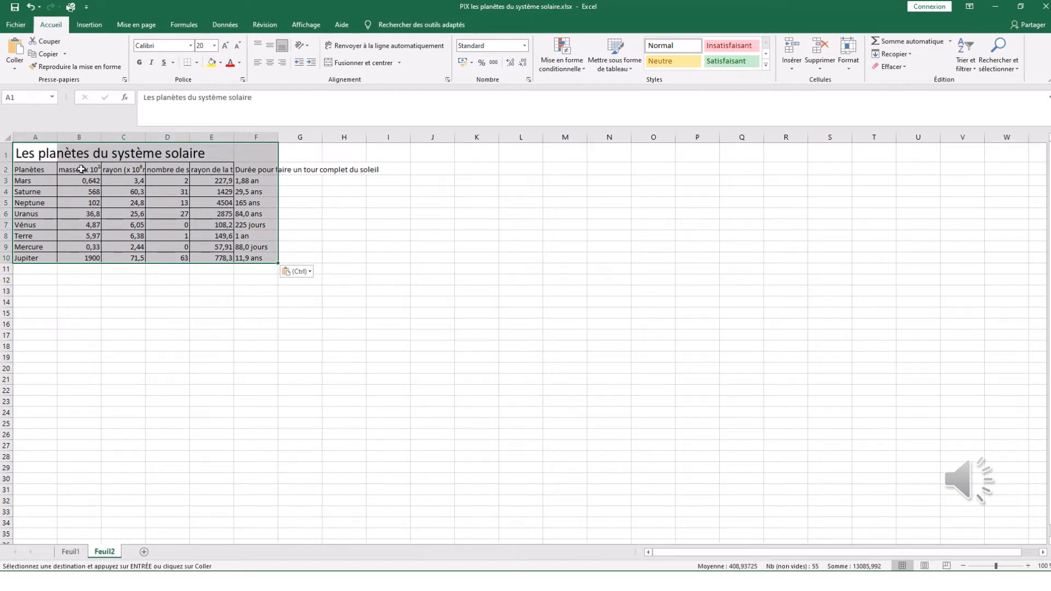
Sort the copied table's rows alphabetically from A to Z by planet name in column A
click(27, 181)
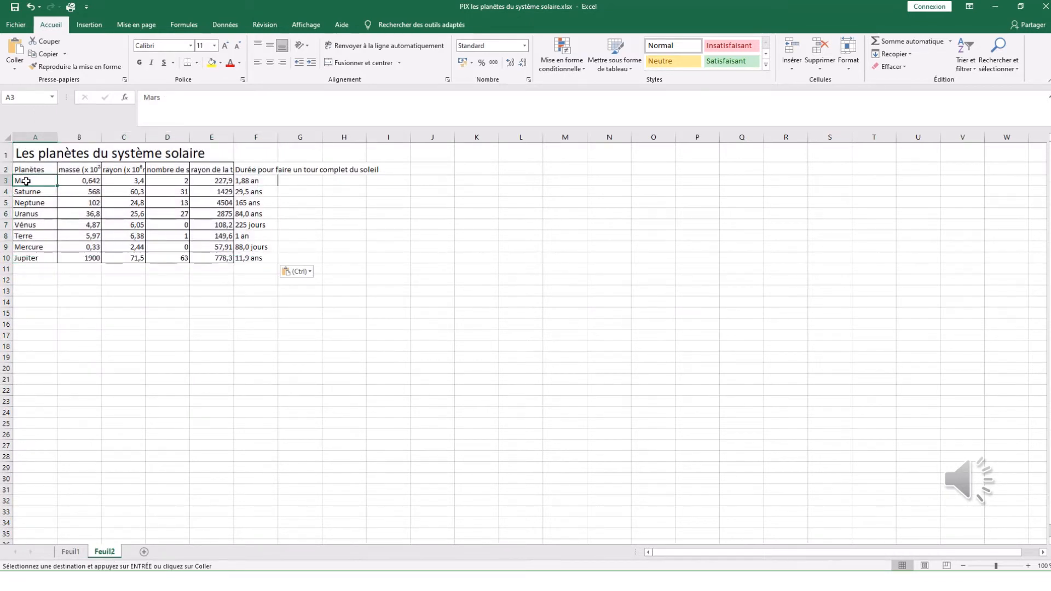
right_click(28, 185)
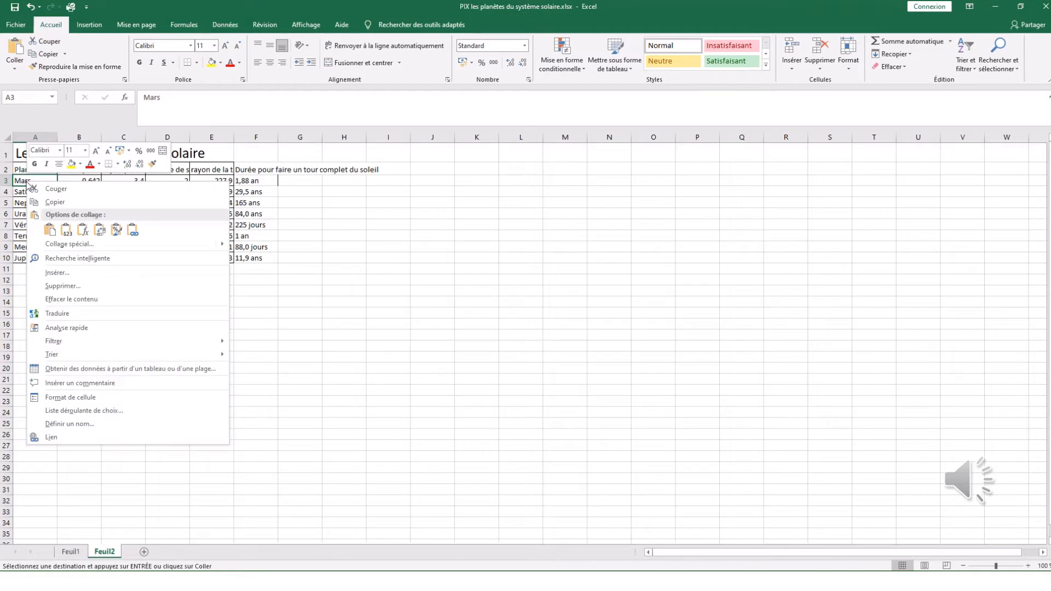
mouse_move(47, 359)
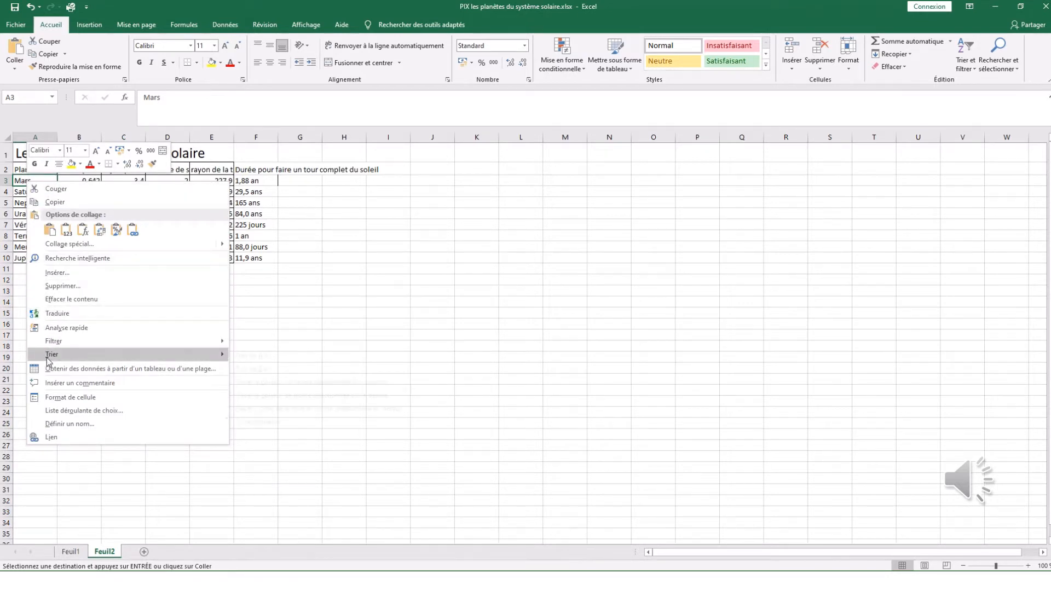
click(244, 357)
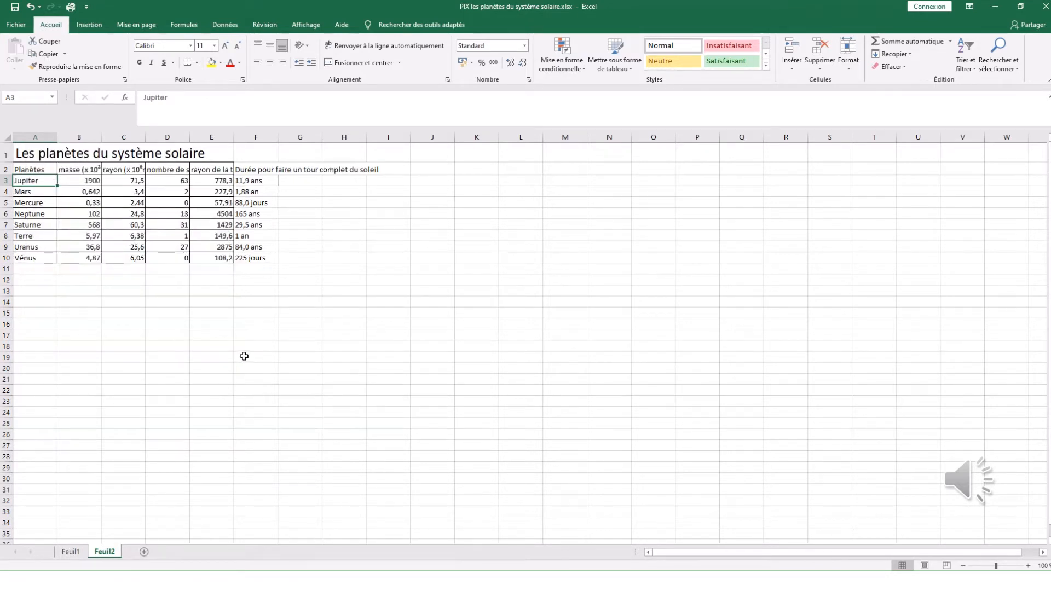
Rename the alphabetically sorted worksheet as "ordre alphabétique"
right_click(107, 551)
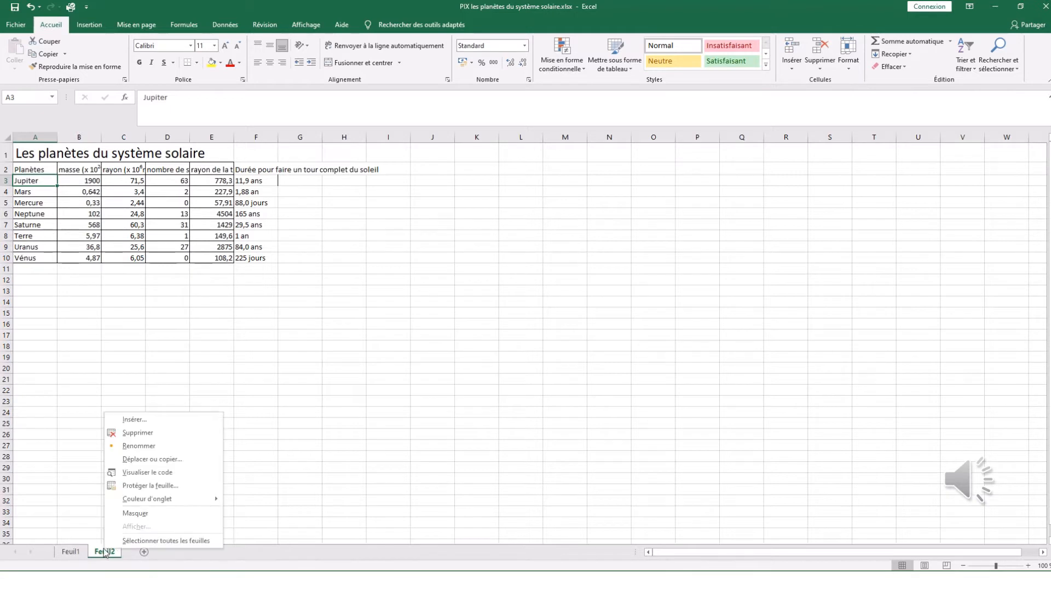
click(139, 446)
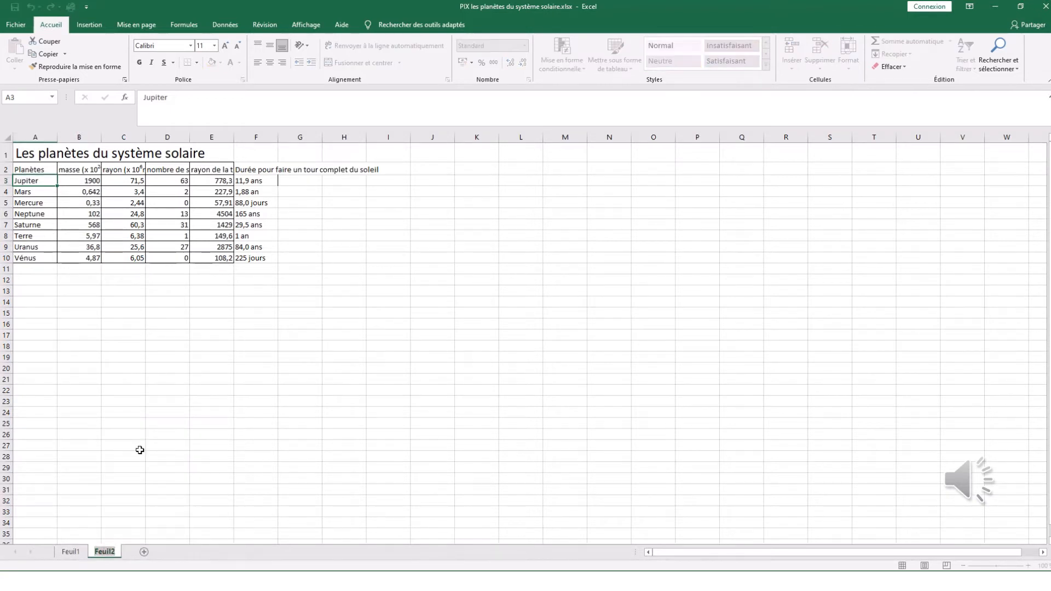
text(ordre alpha)
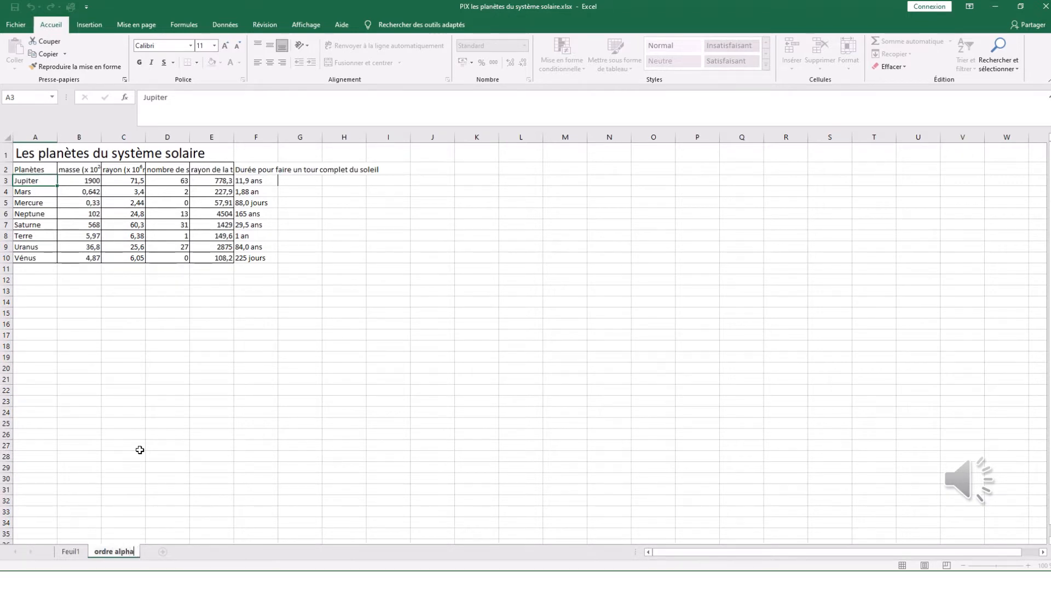
text(bétique)
Add another worksheet and paste a copy of the Feuil1 planet table at its cell A1
click(188, 553)
click(207, 552)
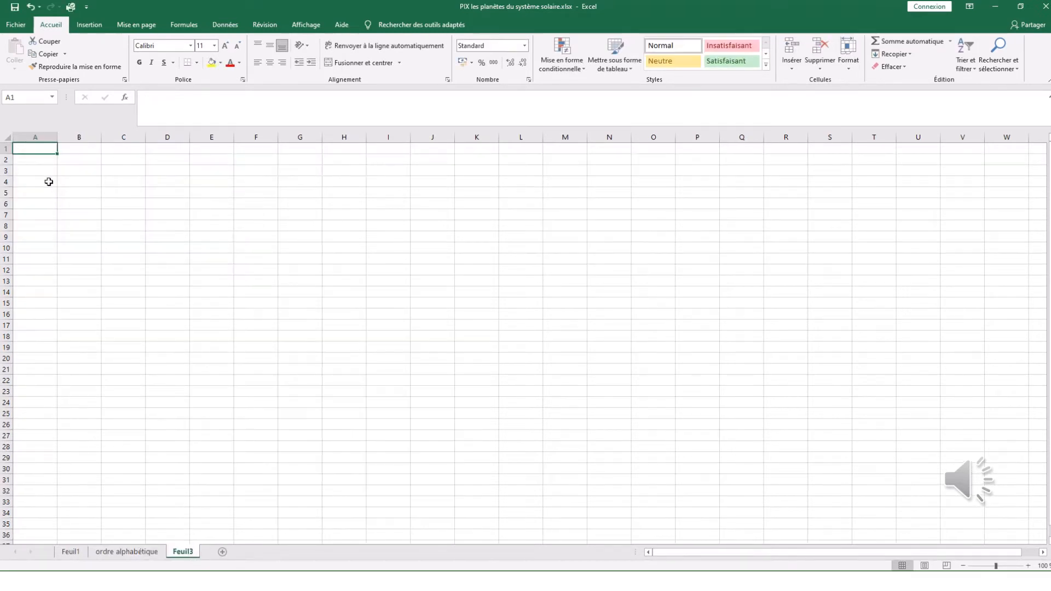
right_click(41, 152)
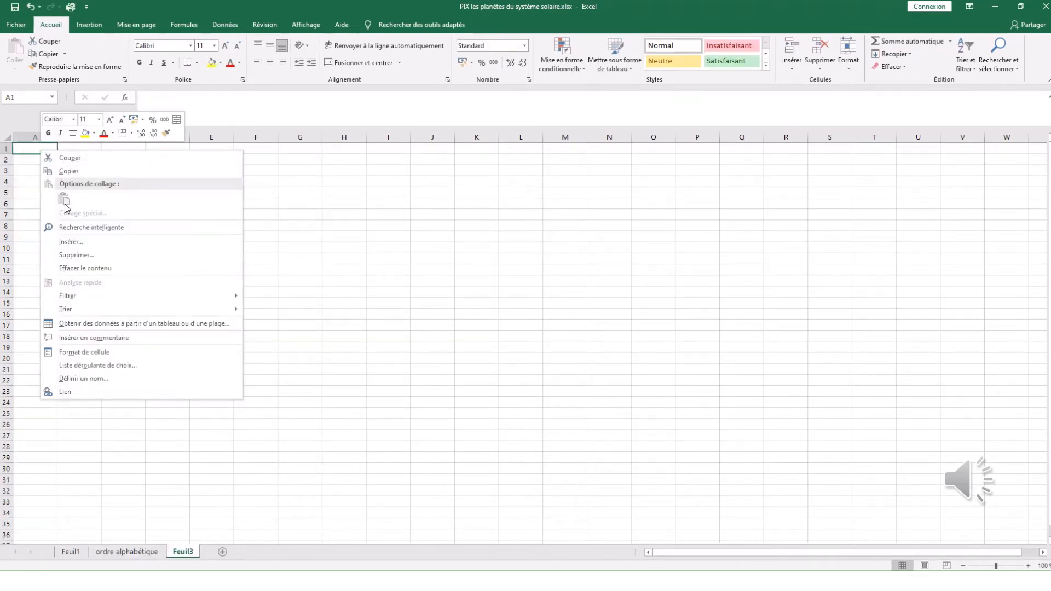
click(70, 552)
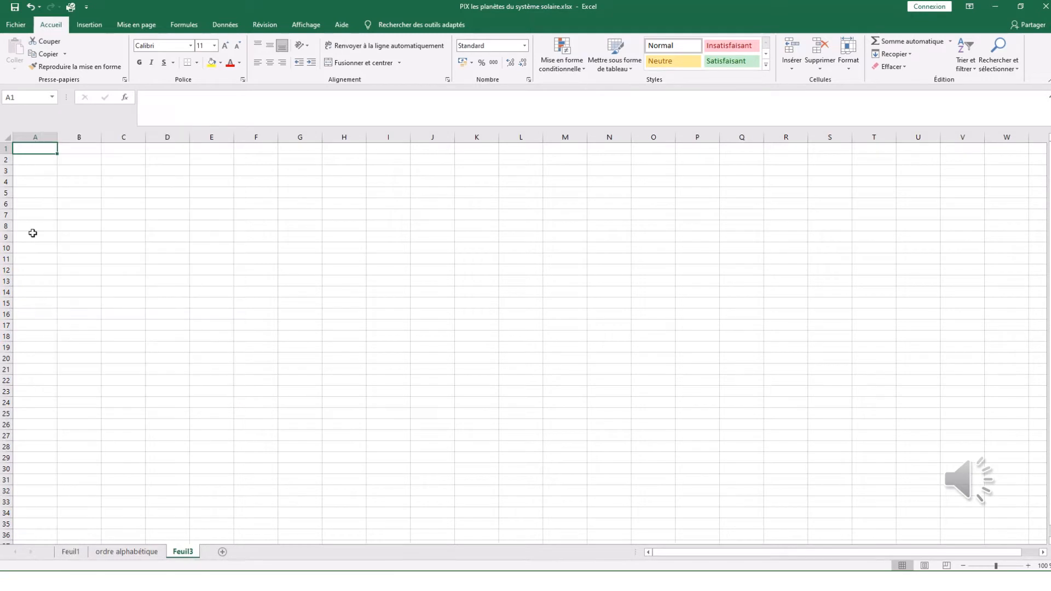
click(73, 552)
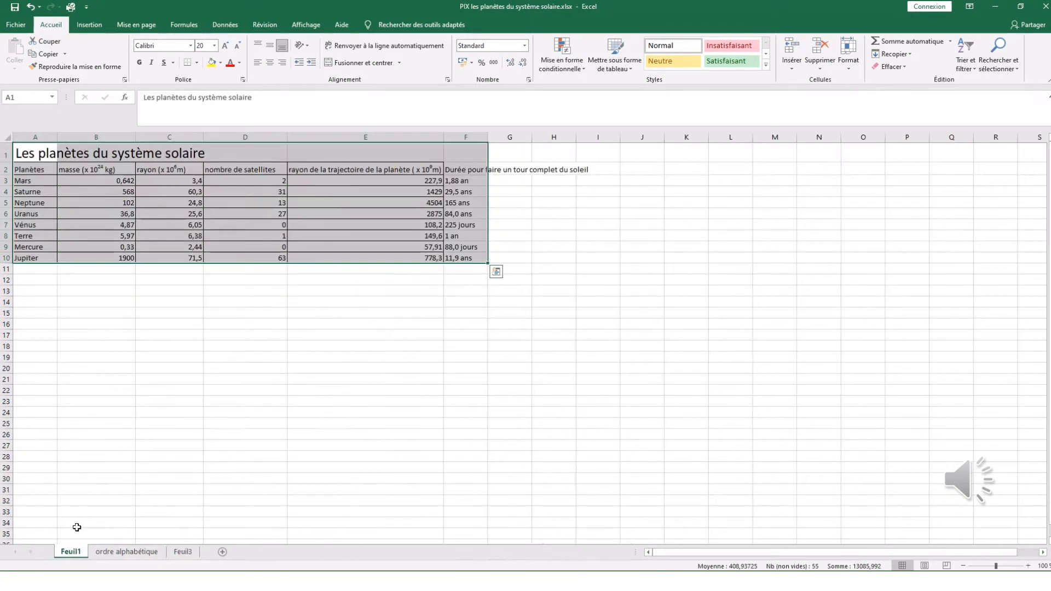
right_click(29, 170)
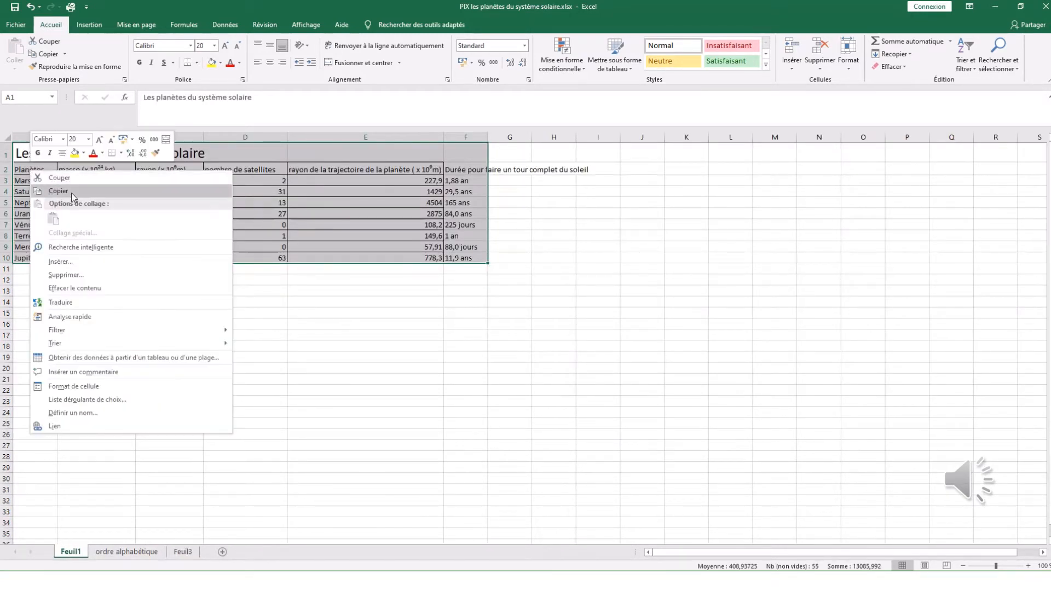
click(104, 202)
click(186, 552)
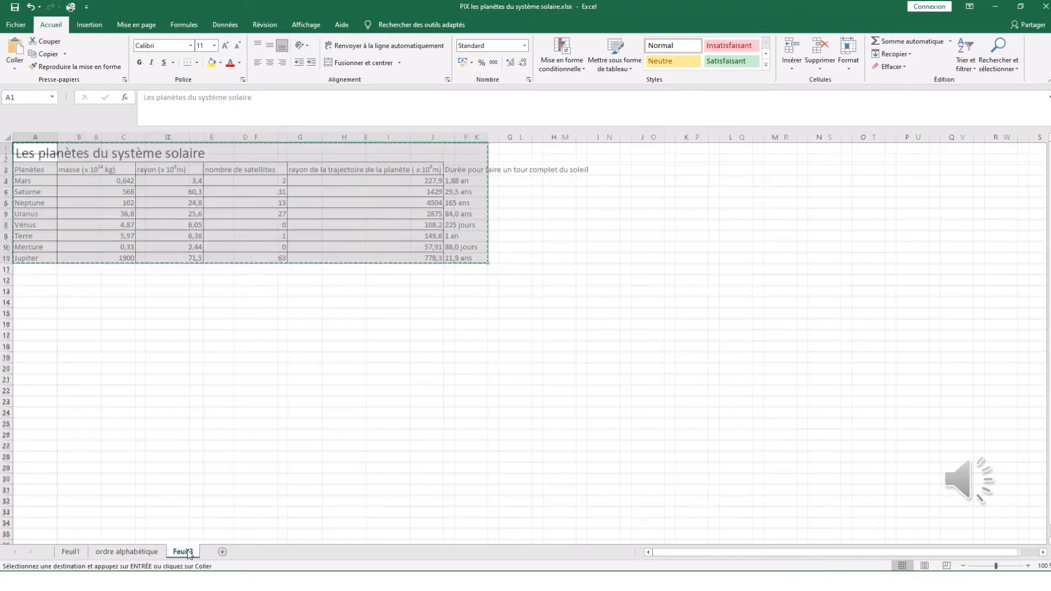
right_click(28, 149)
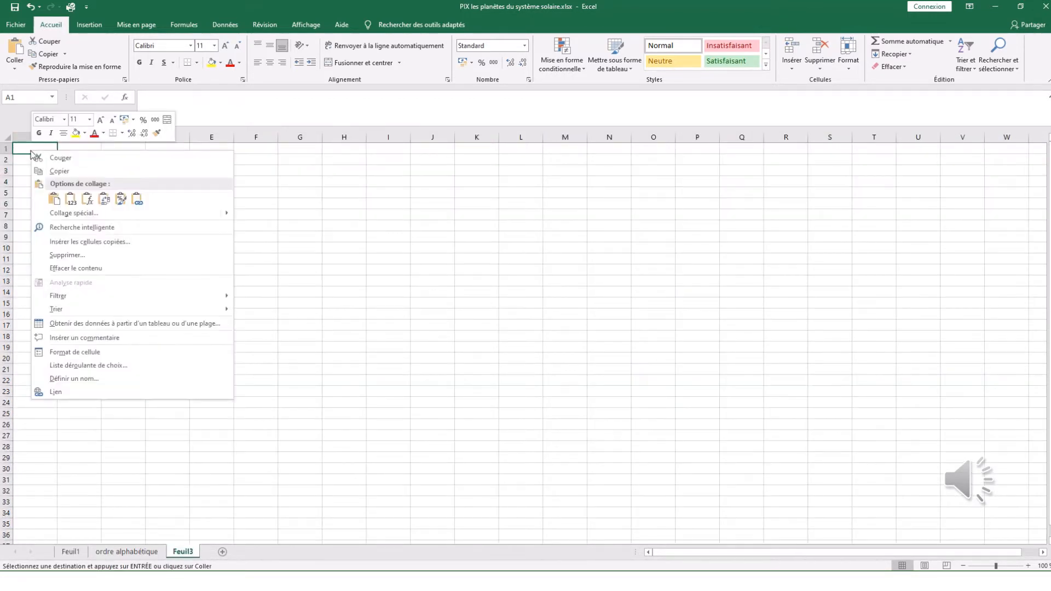
click(50, 197)
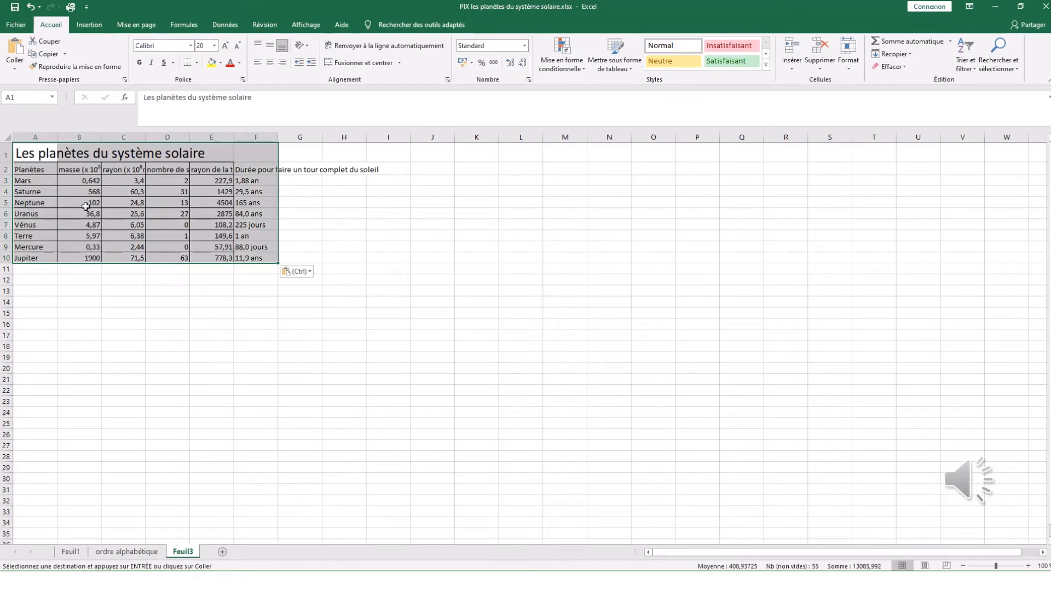
Sort the new copy's rows by planet radius in column C, from smallest to largest
click(131, 182)
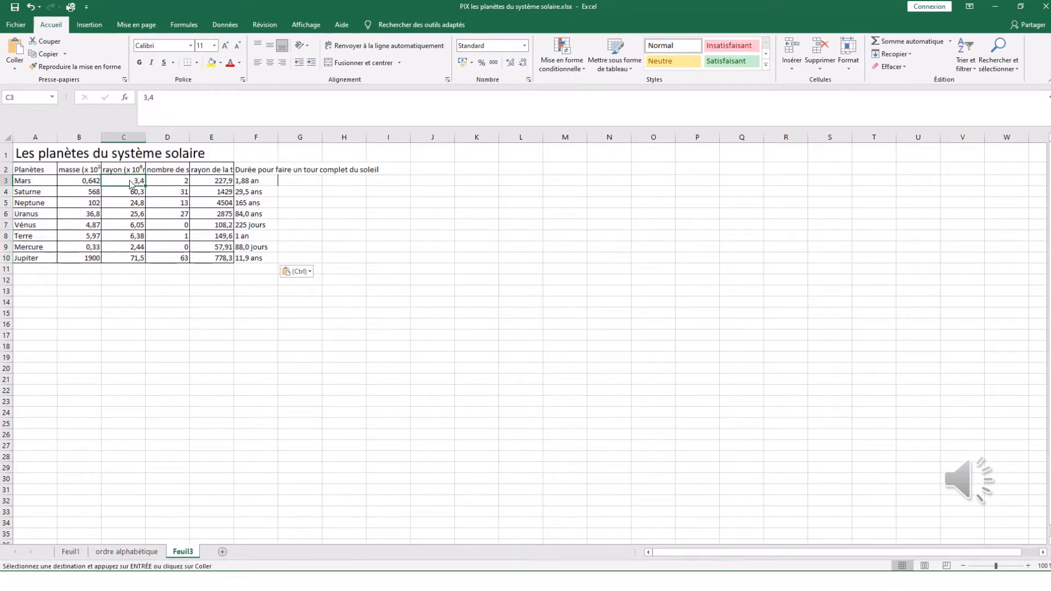
right_click(131, 184)
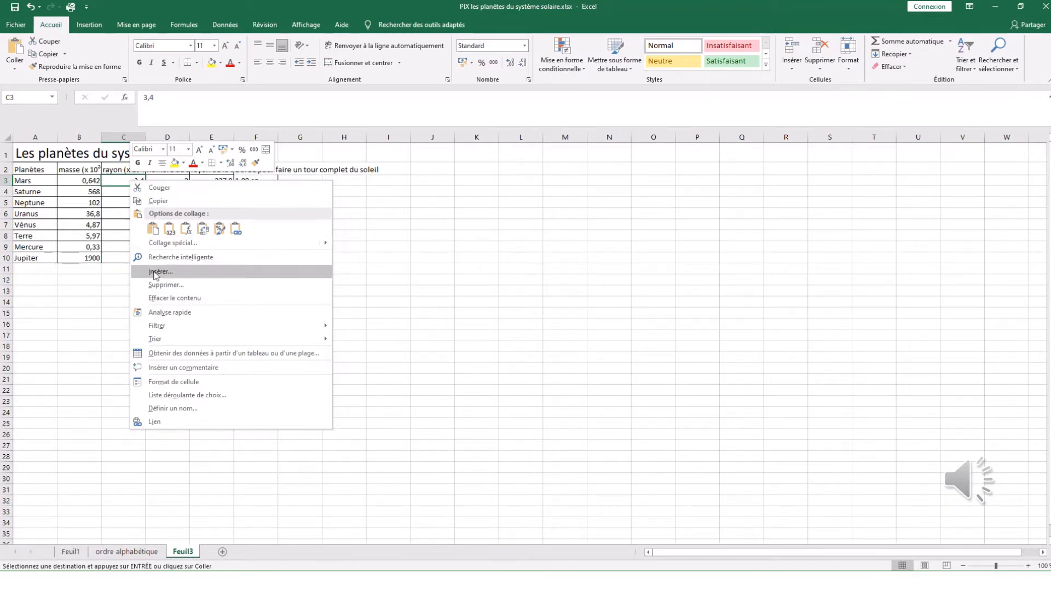
mouse_move(235, 341)
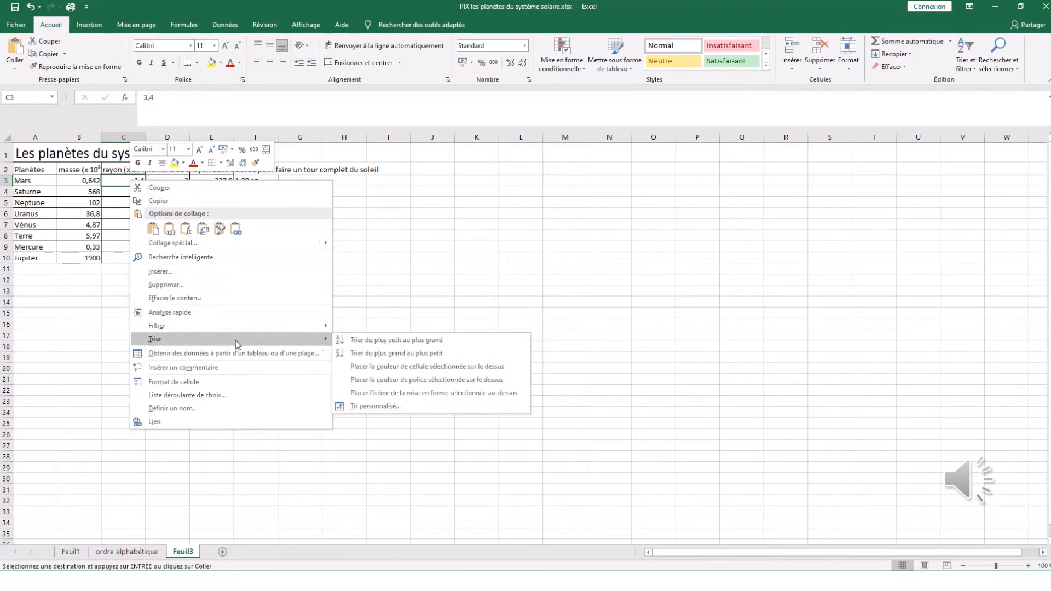
click(377, 338)
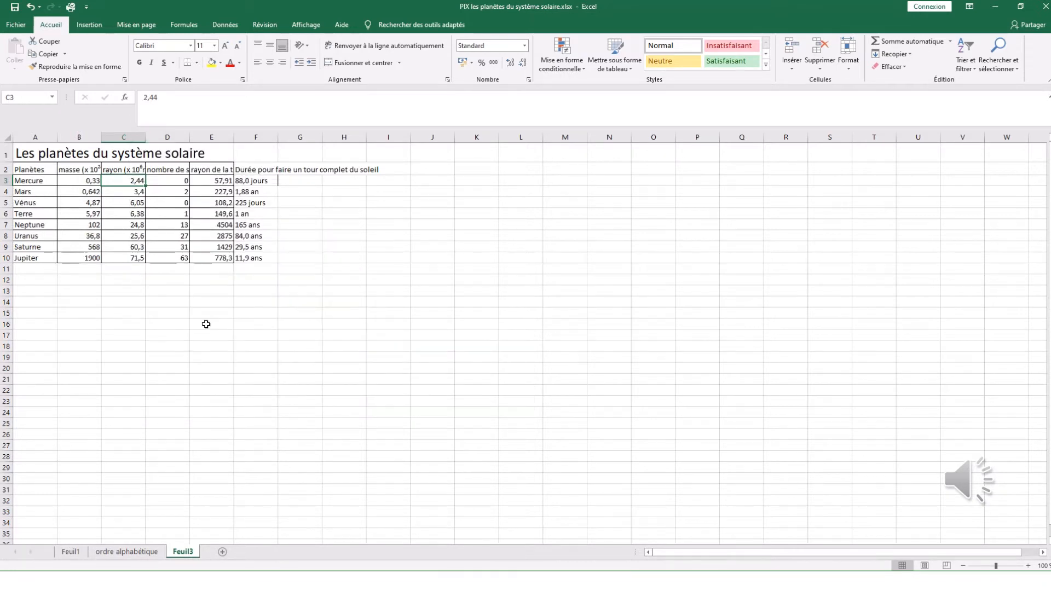
Rename the worksheet sorted by radius as "de la plus petit à la plus gros"
right_click(186, 550)
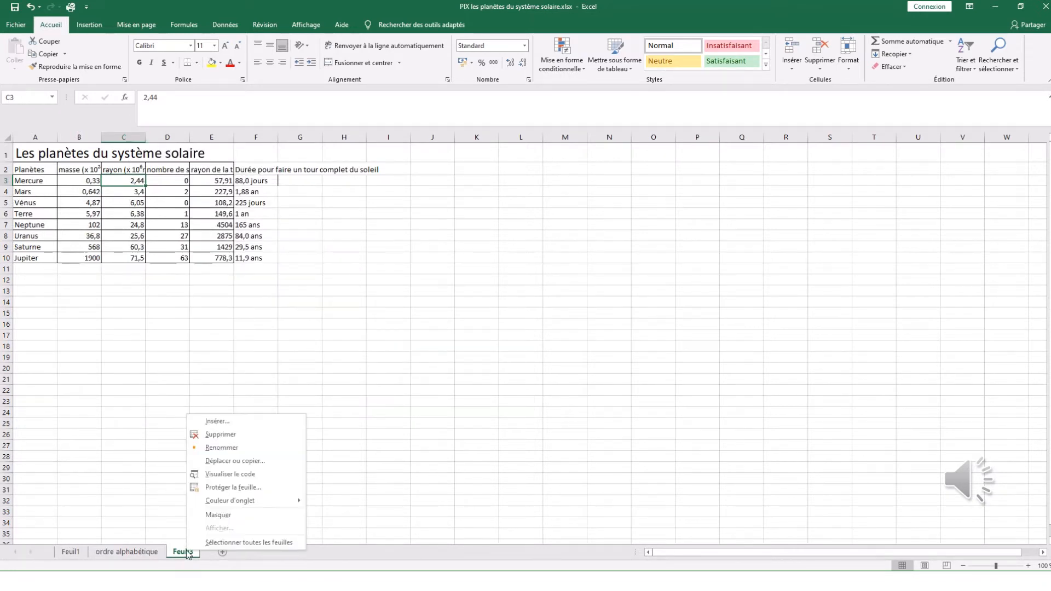
click(222, 448)
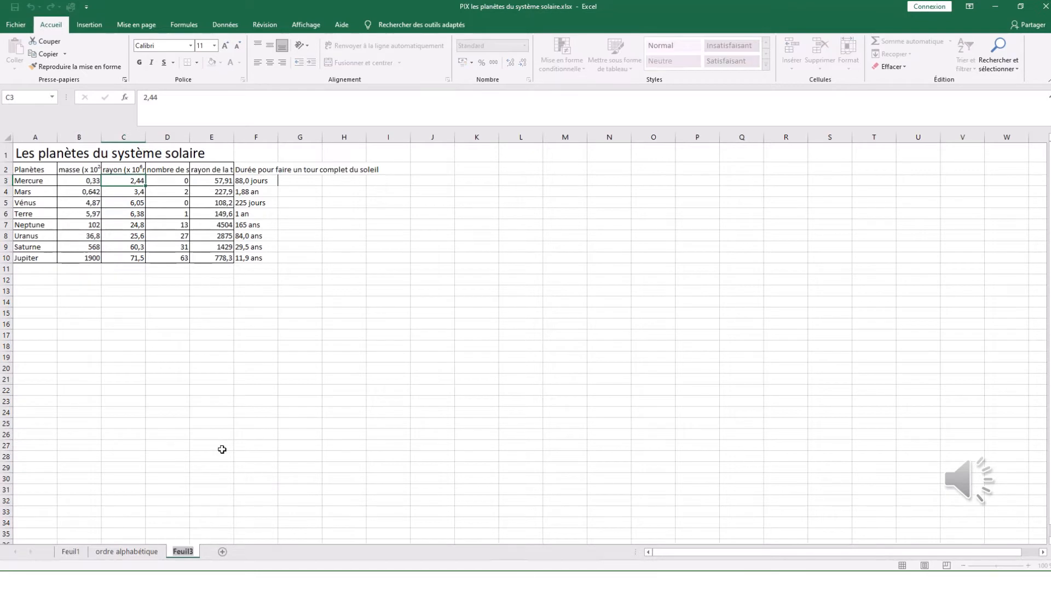
text(de la plus petit à)
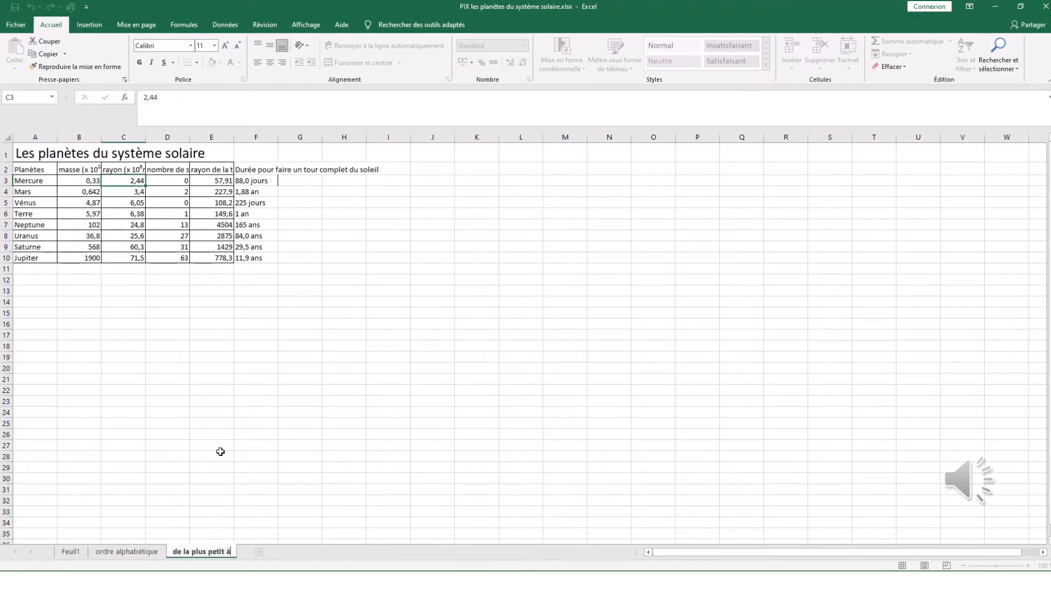
text( la plus gros)
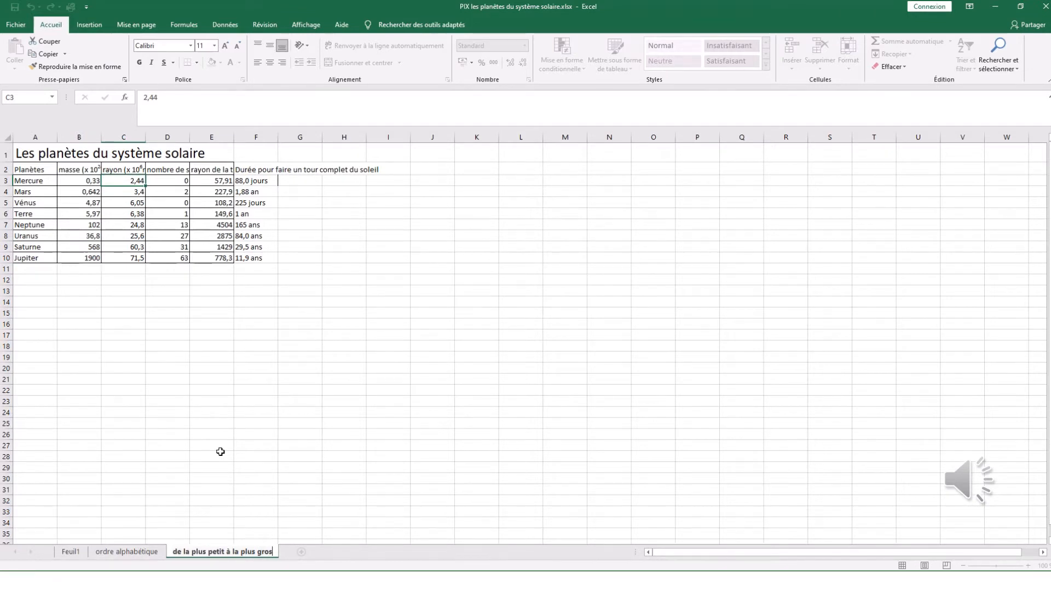
Add a further worksheet after the radius-sorted one and paste the original Feuil1 planet table at its cell A1
click(304, 552)
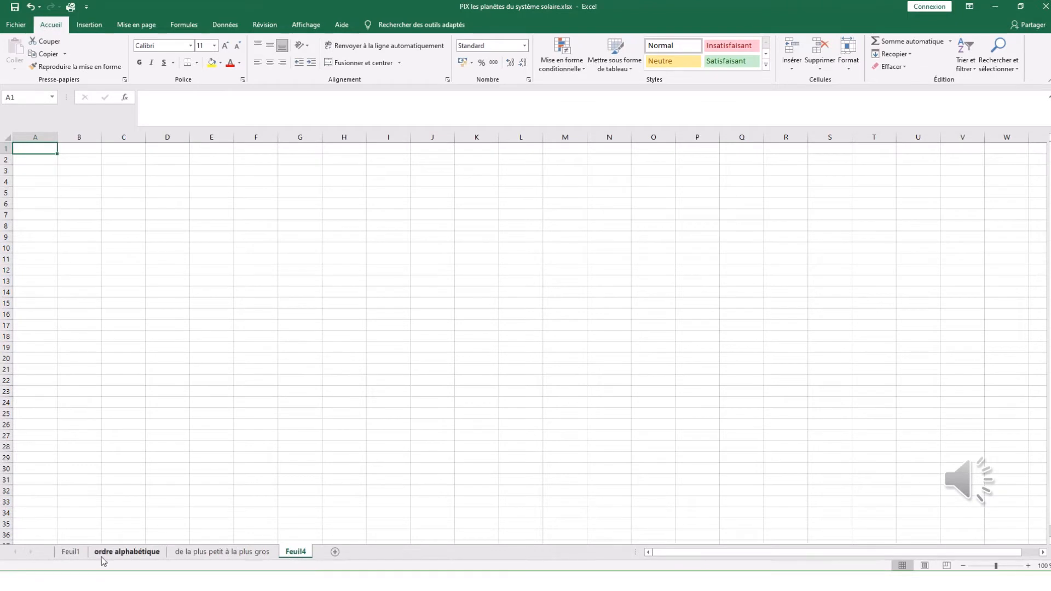
click(77, 554)
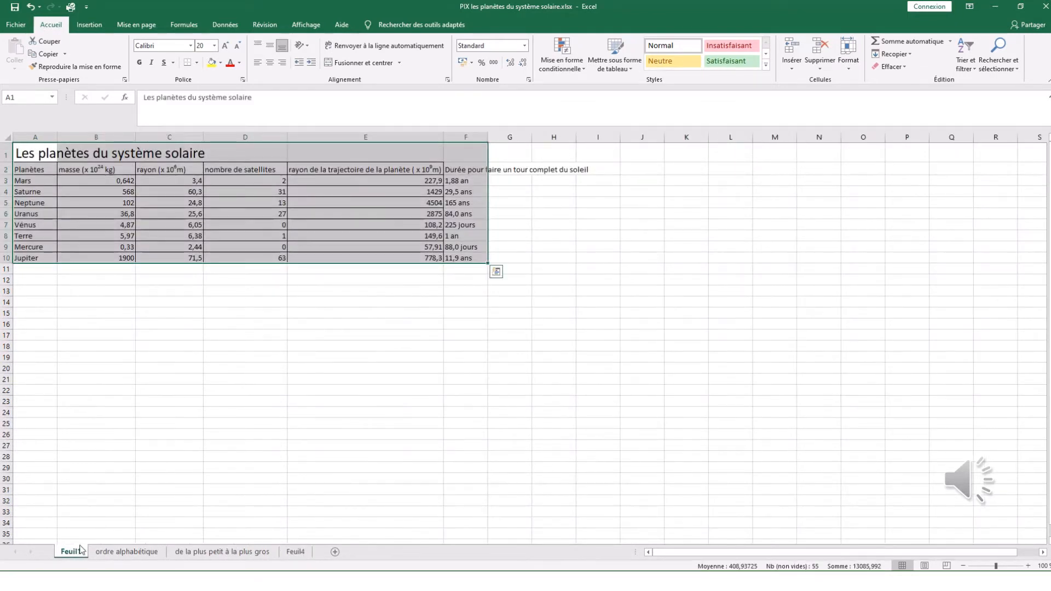
right_click(114, 196)
click(143, 215)
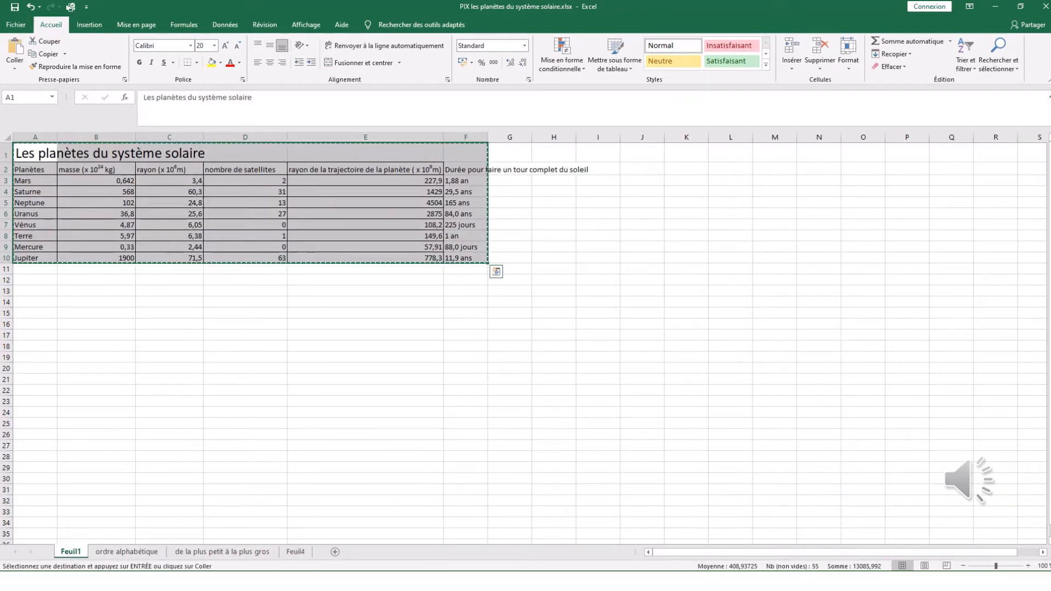
click(253, 553)
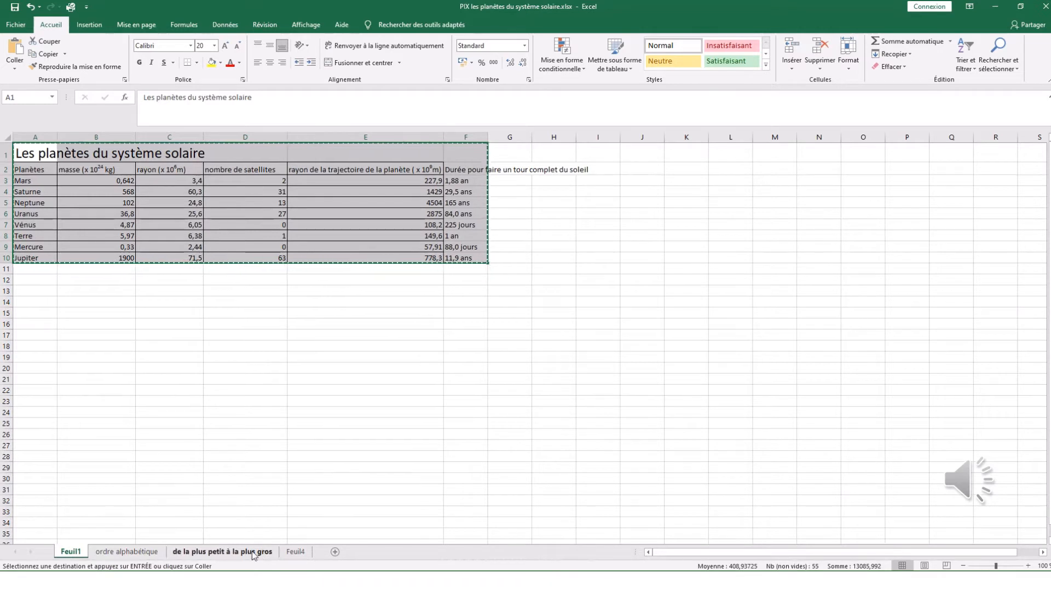
click(296, 551)
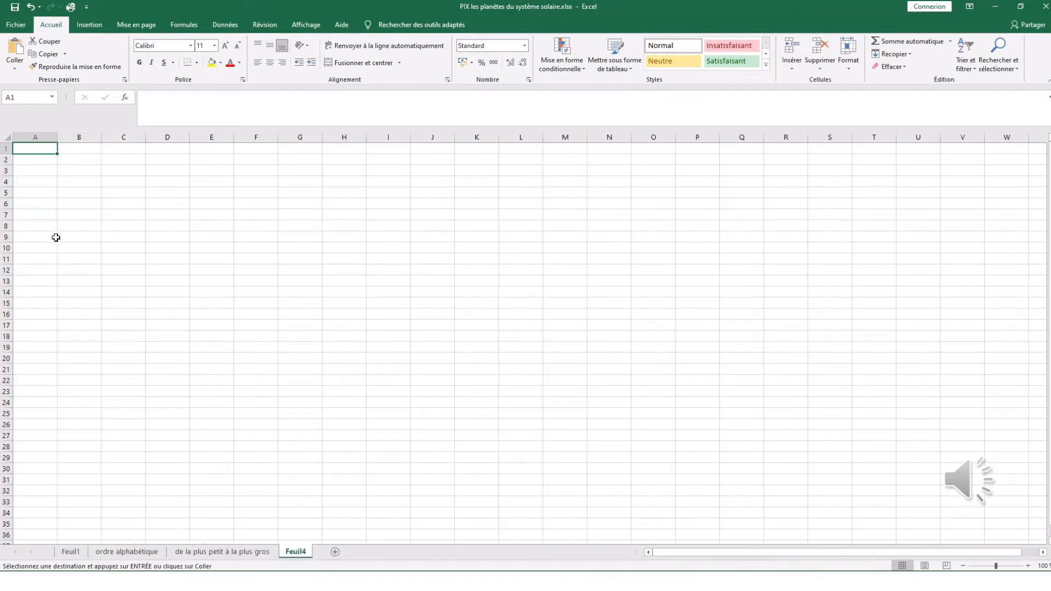
right_click(37, 149)
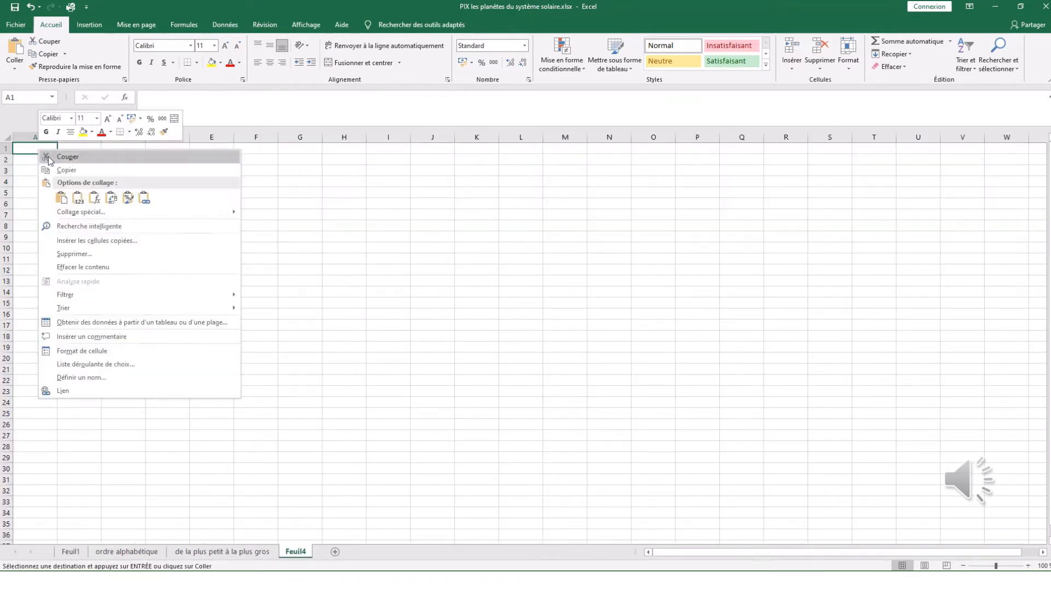
click(60, 195)
click(56, 344)
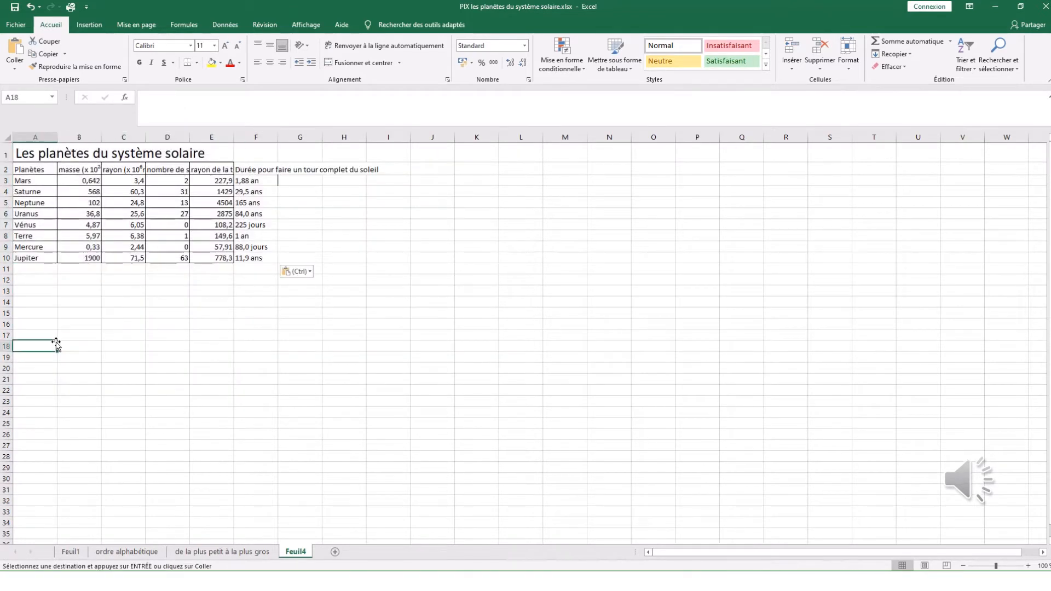
Sort the table's rows by orbit radius in column E, from smallest to largest
click(214, 183)
right_click(213, 185)
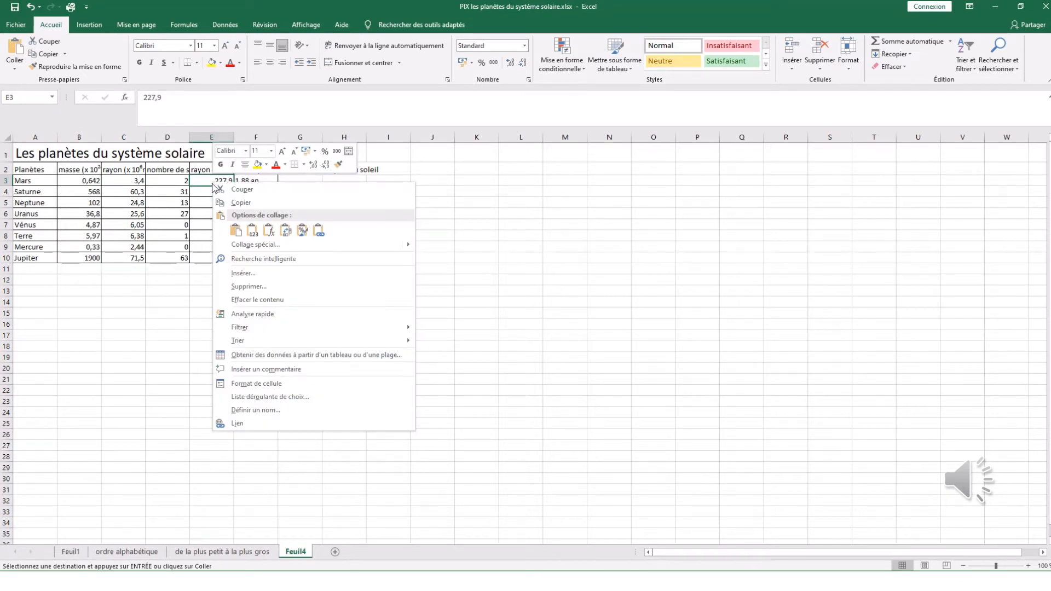
mouse_move(254, 340)
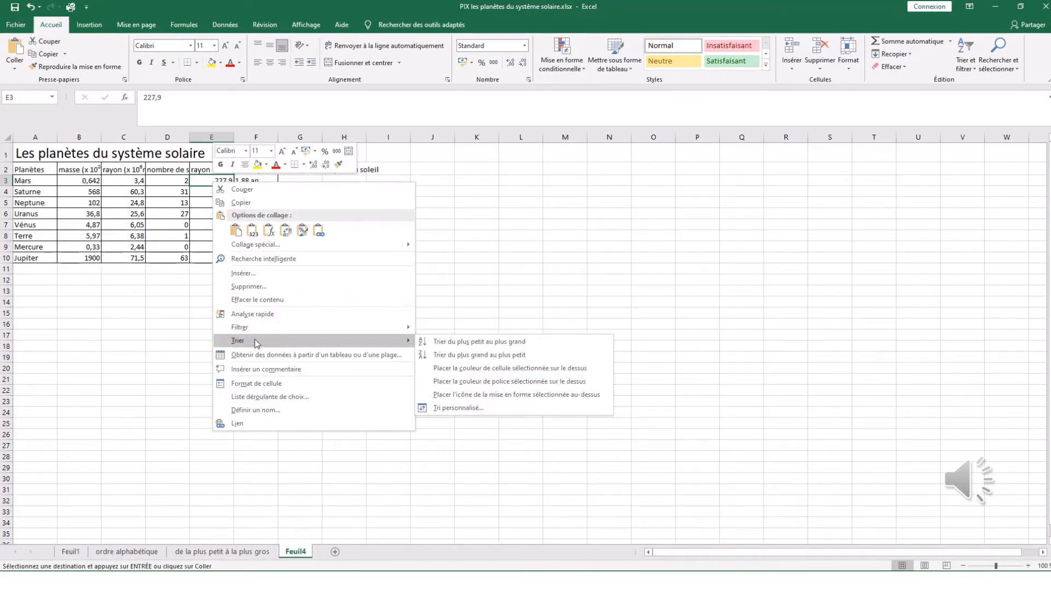
click(467, 341)
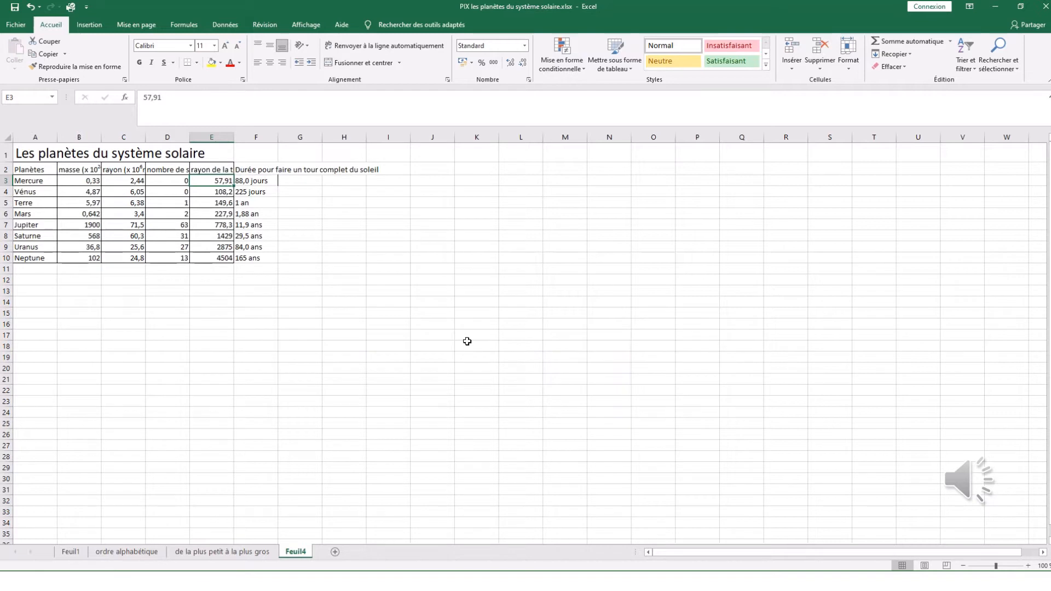
Rename the worksheet sorted by orbit radius as "distance au soleil"
right_click(305, 554)
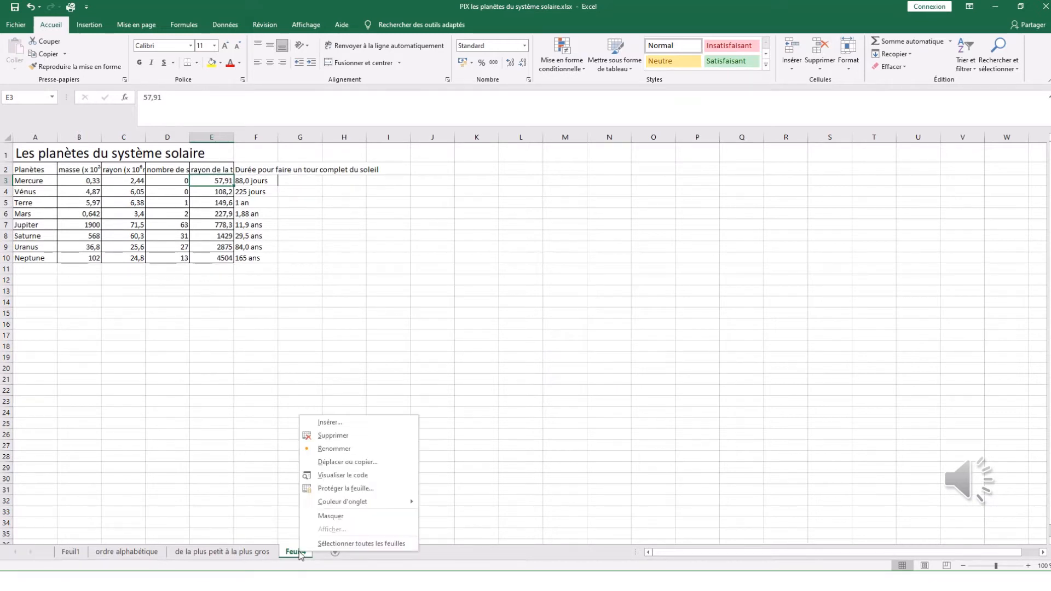
click(328, 449)
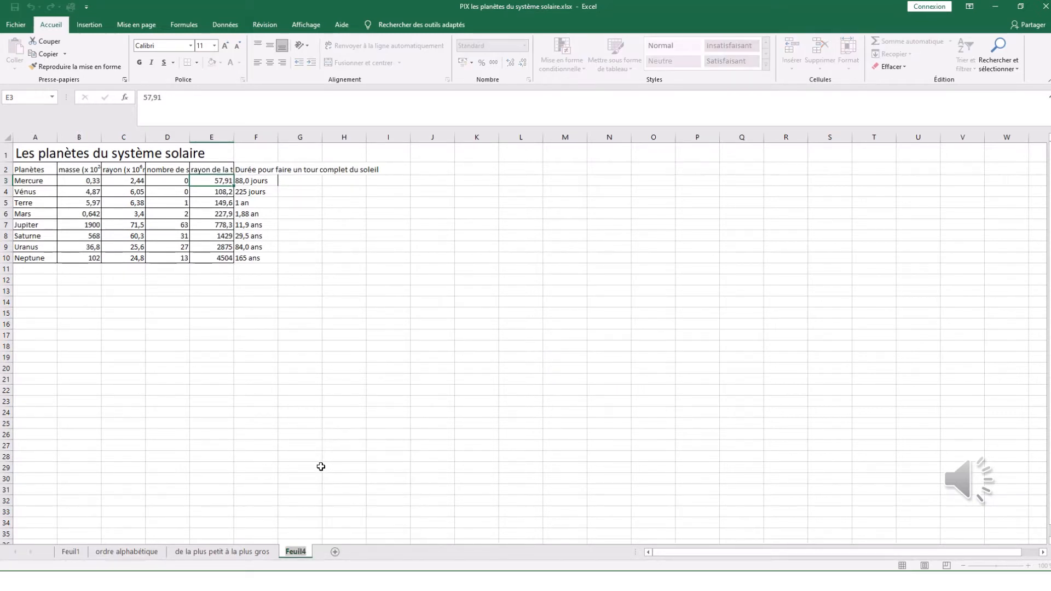
text(distance au)
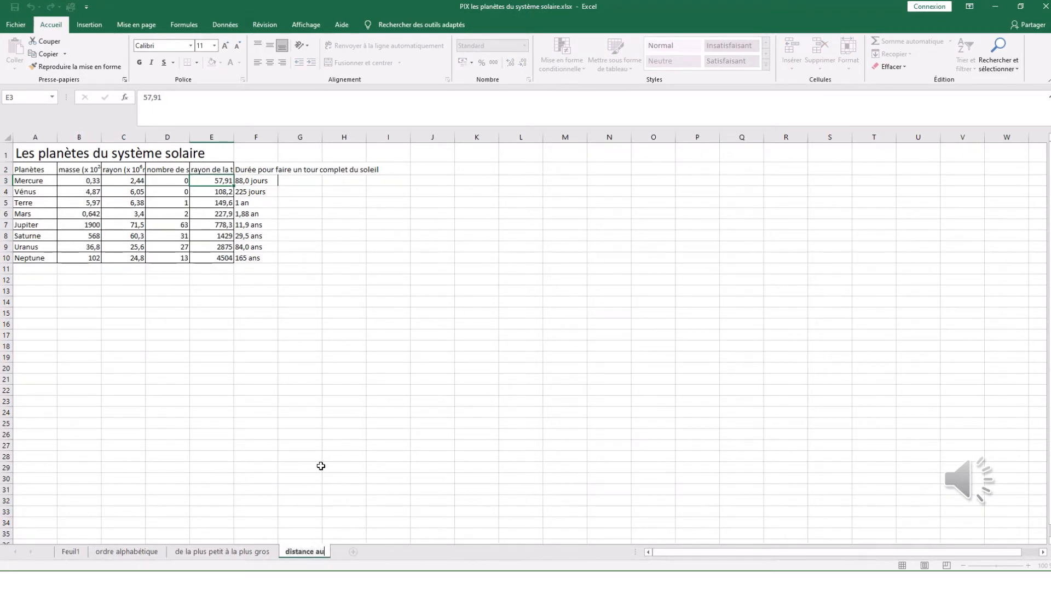
text( soleil)
Add a worksheet after "distance au soleil" and paste a copy of the Feuil1 planet table at its cell A1
click(374, 551)
click(71, 551)
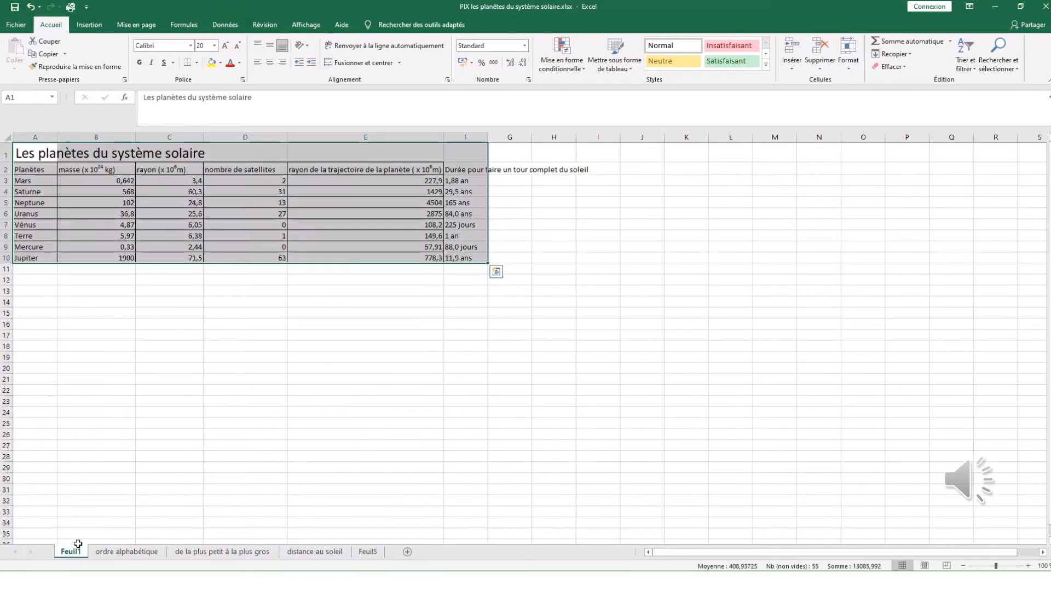
right_click(30, 169)
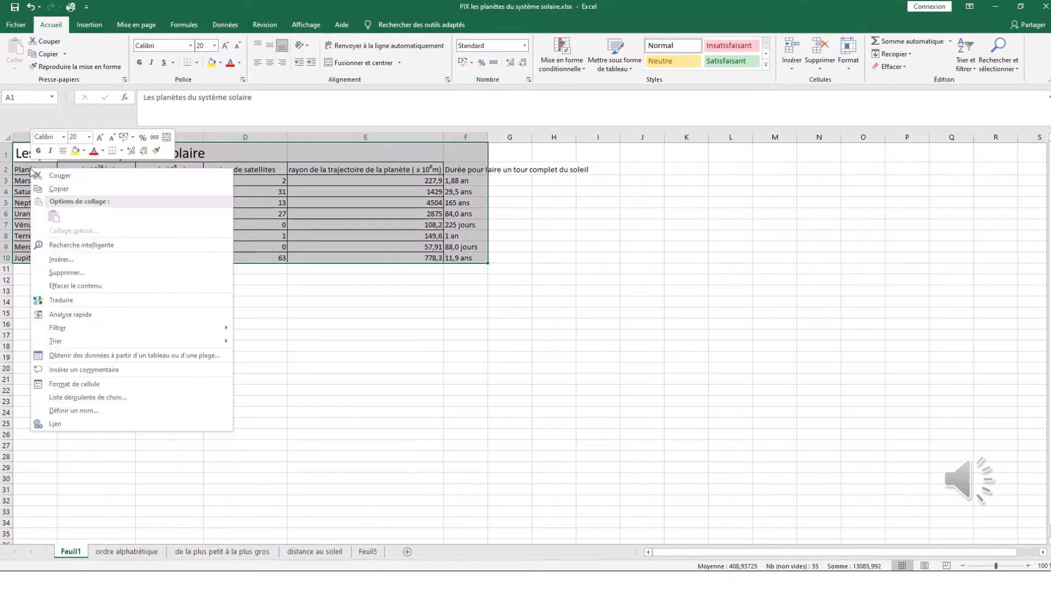
click(55, 190)
click(378, 552)
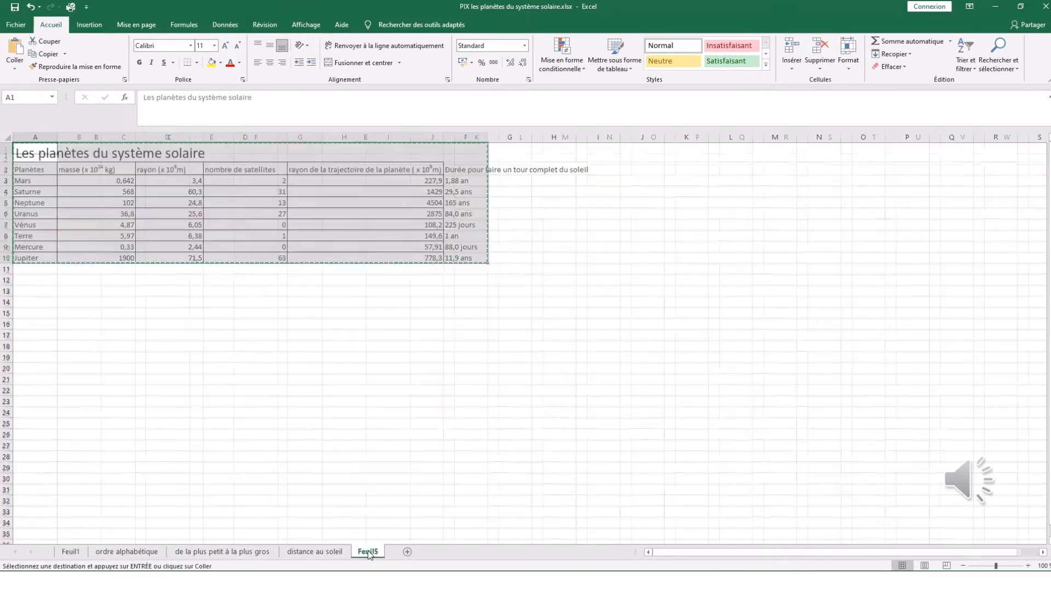
right_click(36, 148)
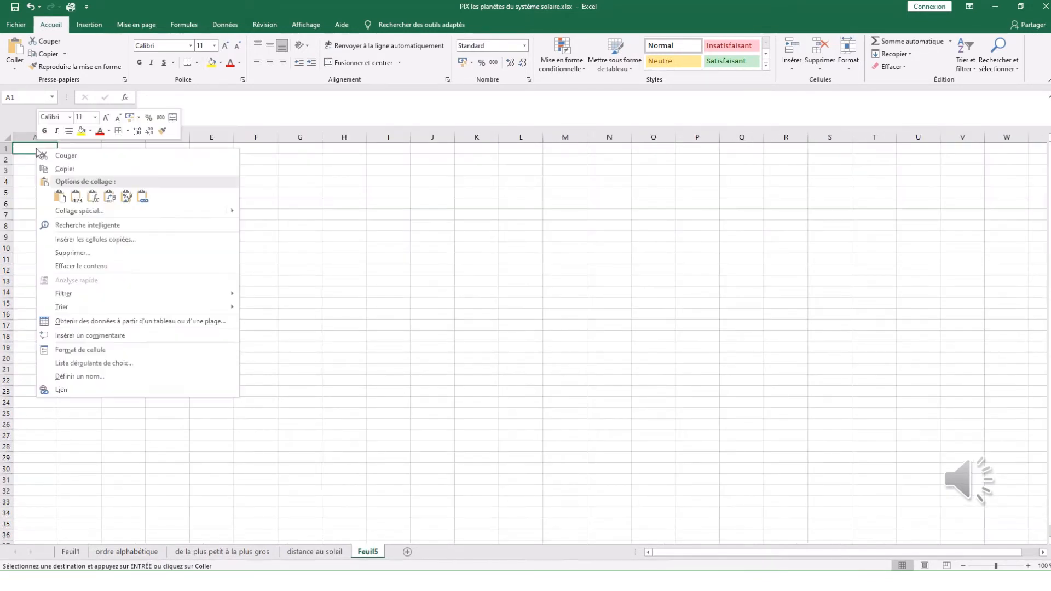
click(55, 196)
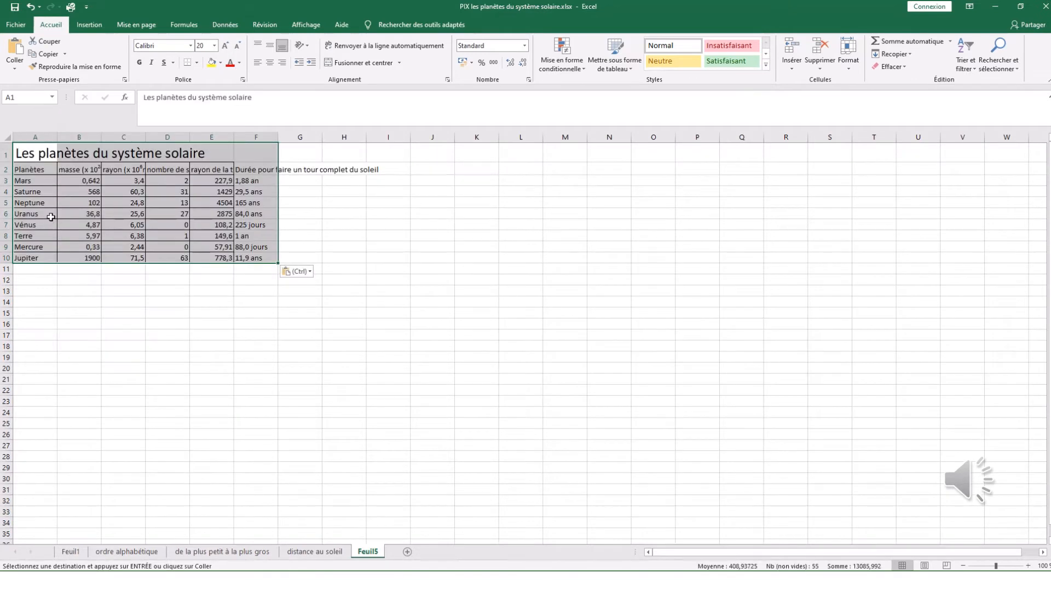
click(267, 304)
Enter the header "Distance au soleil en unité astronomique" in G2 and wrap the text of headers F2 and G2
click(264, 173)
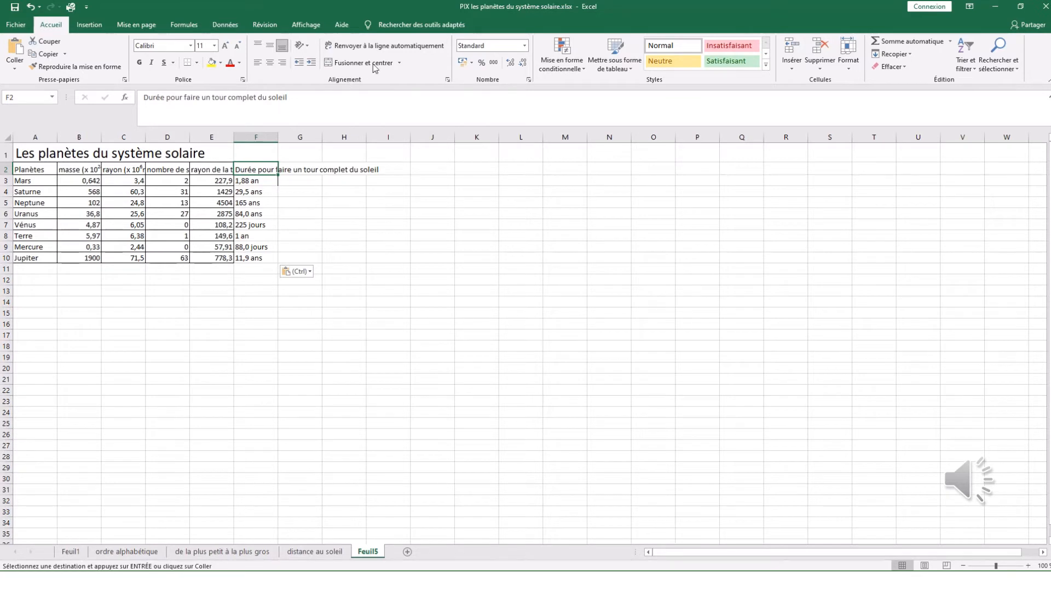
click(378, 46)
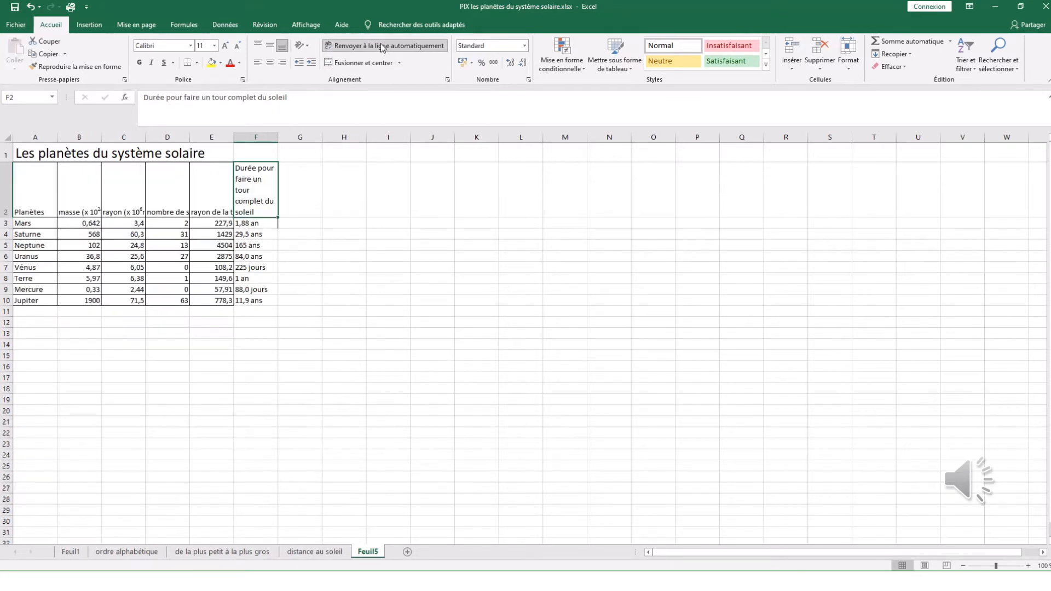
click(297, 173)
text(D)
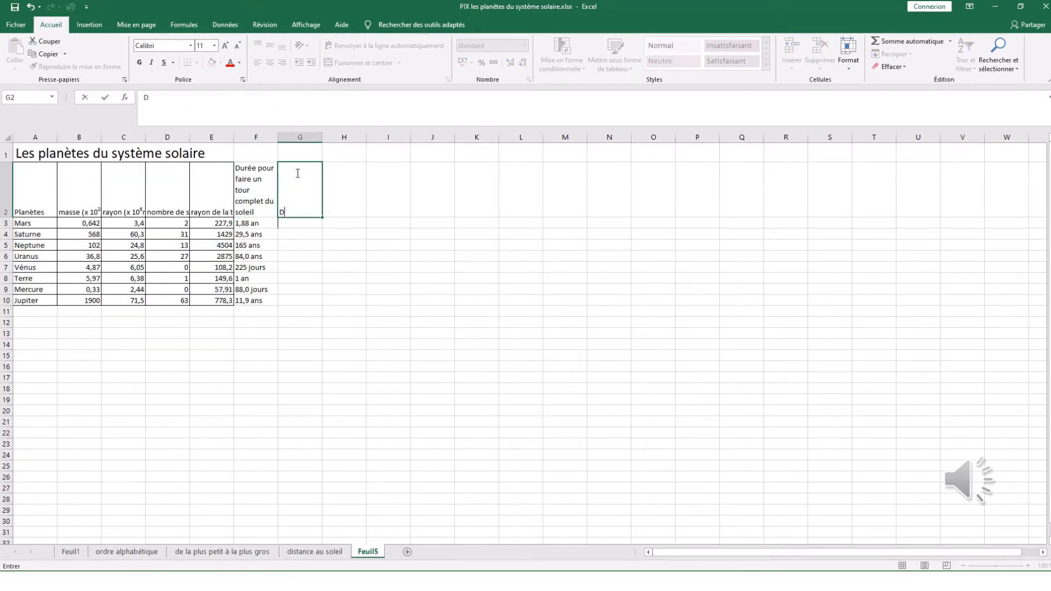
text(istance au soleil e)
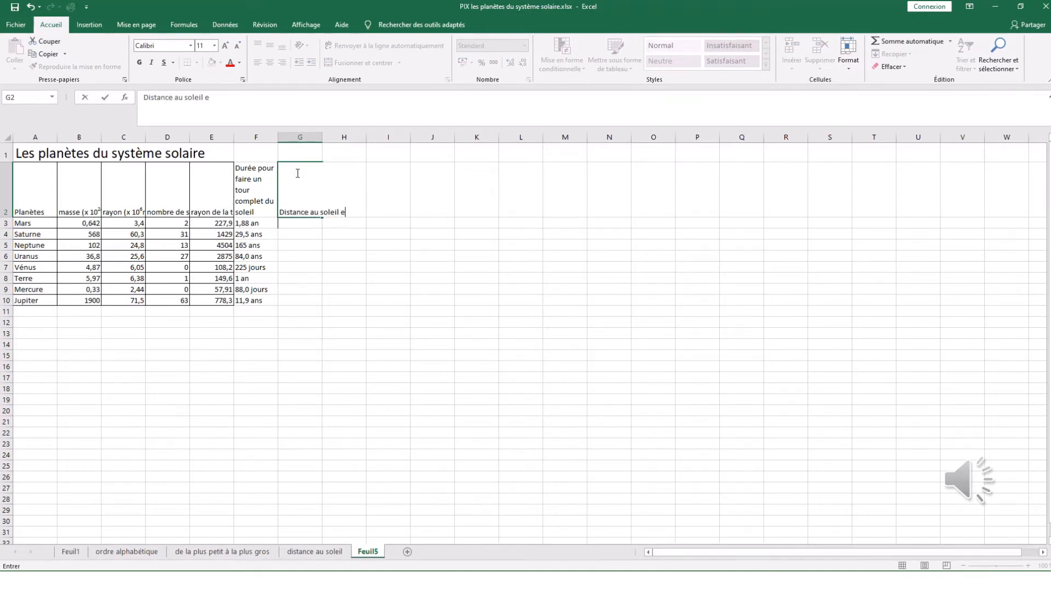
text(n unité astronomique)
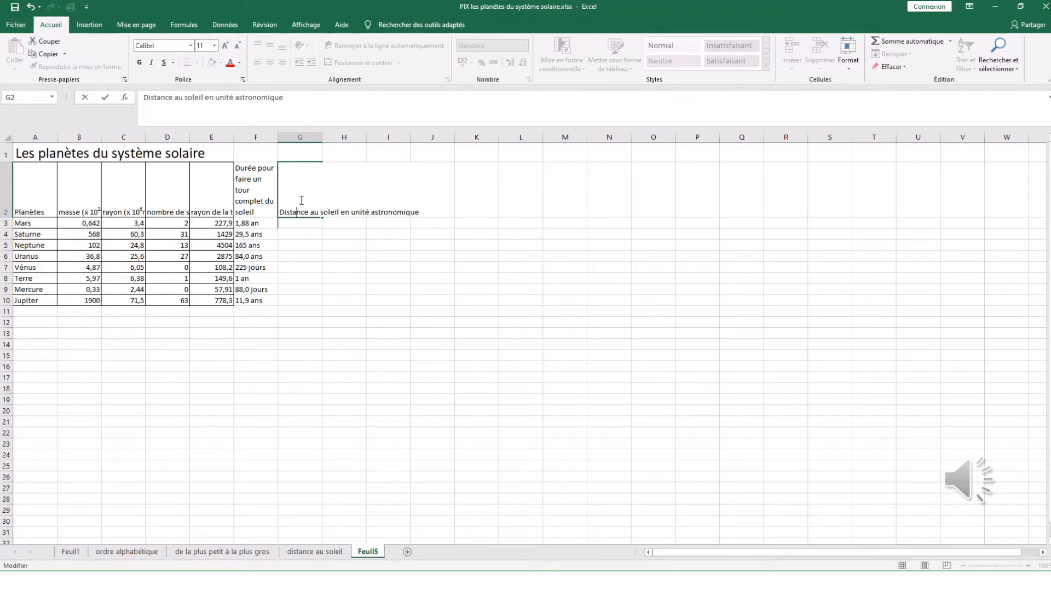
click(296, 225)
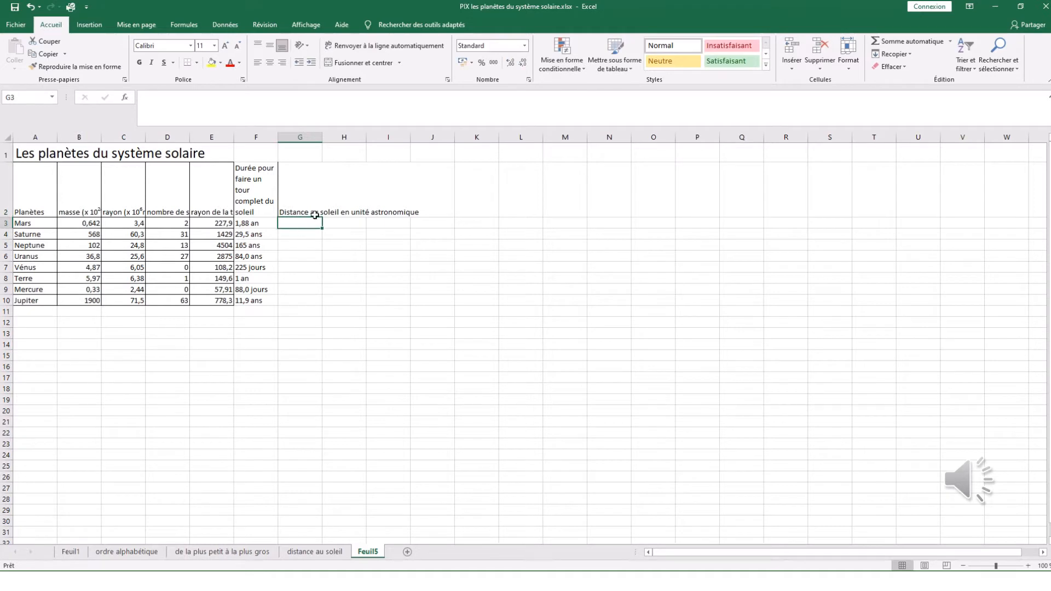
click(316, 212)
click(416, 46)
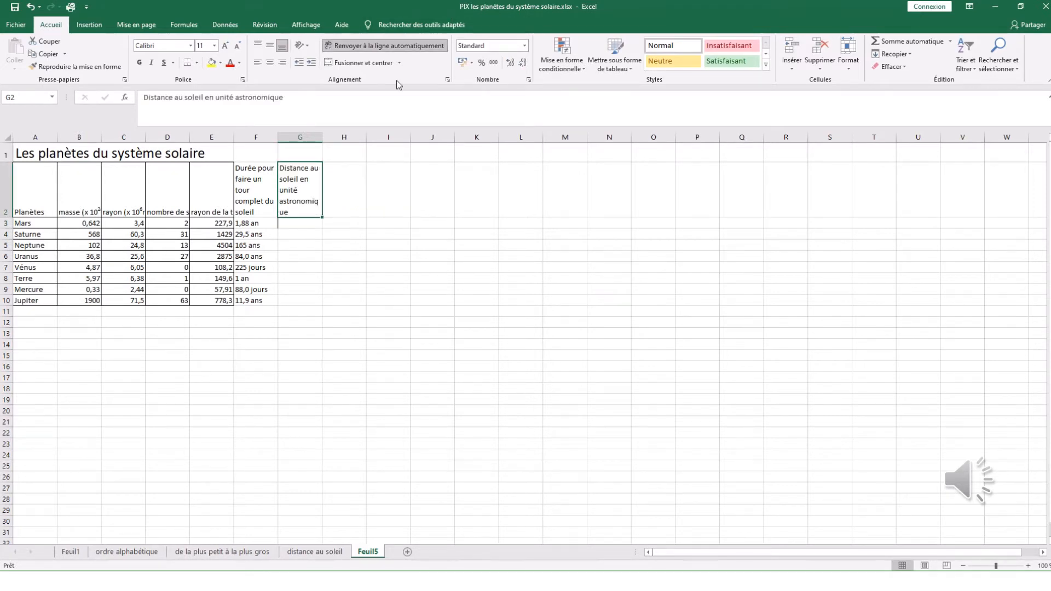
Enter the formula =E3/149,6 in G3 to convert Mars's orbit radius to astronomical units
click(296, 225)
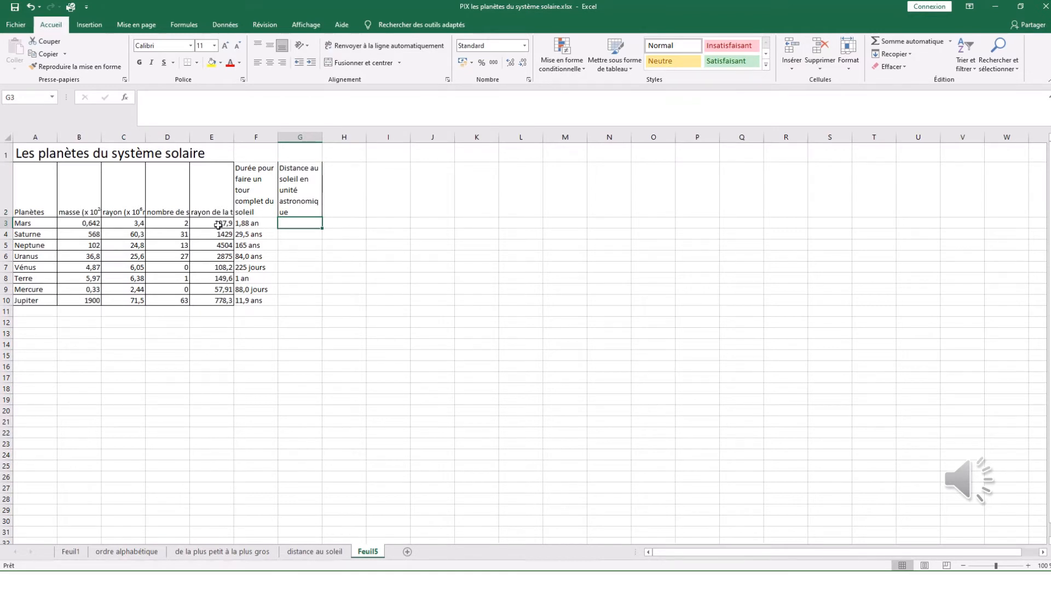
click(160, 100)
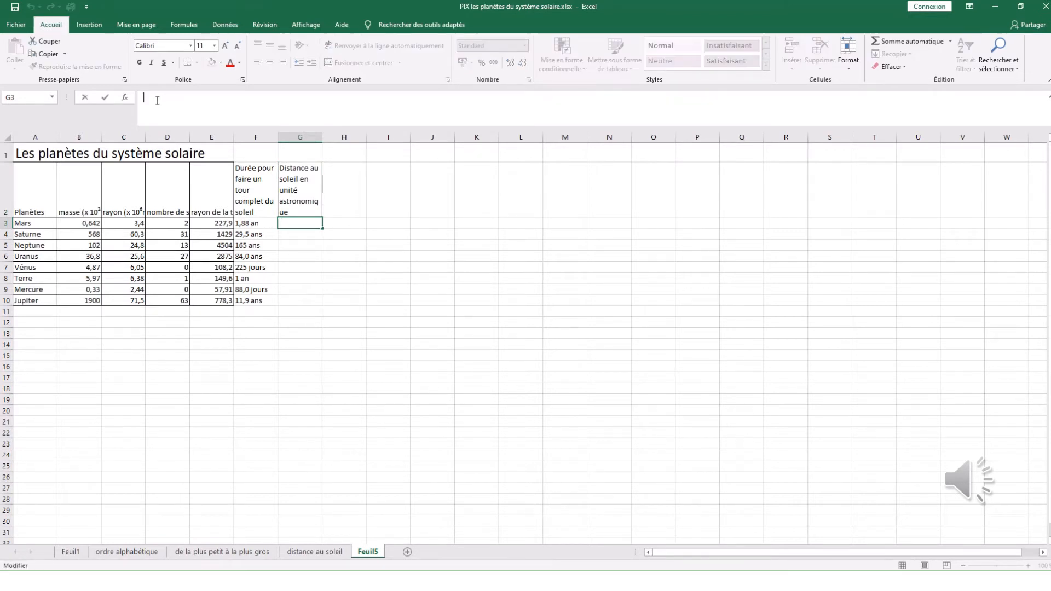
text(=)
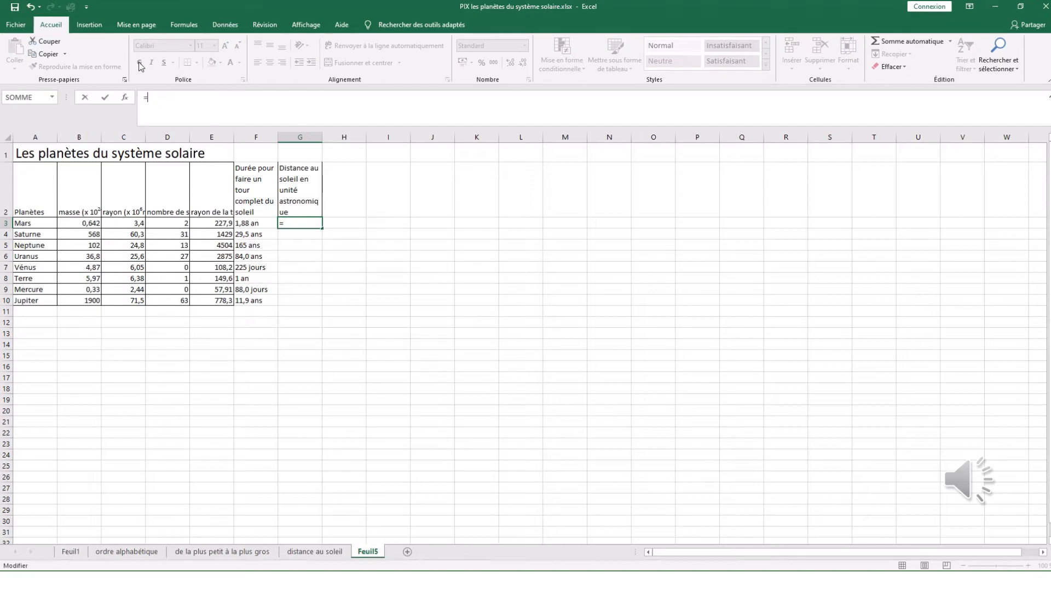
click(216, 225)
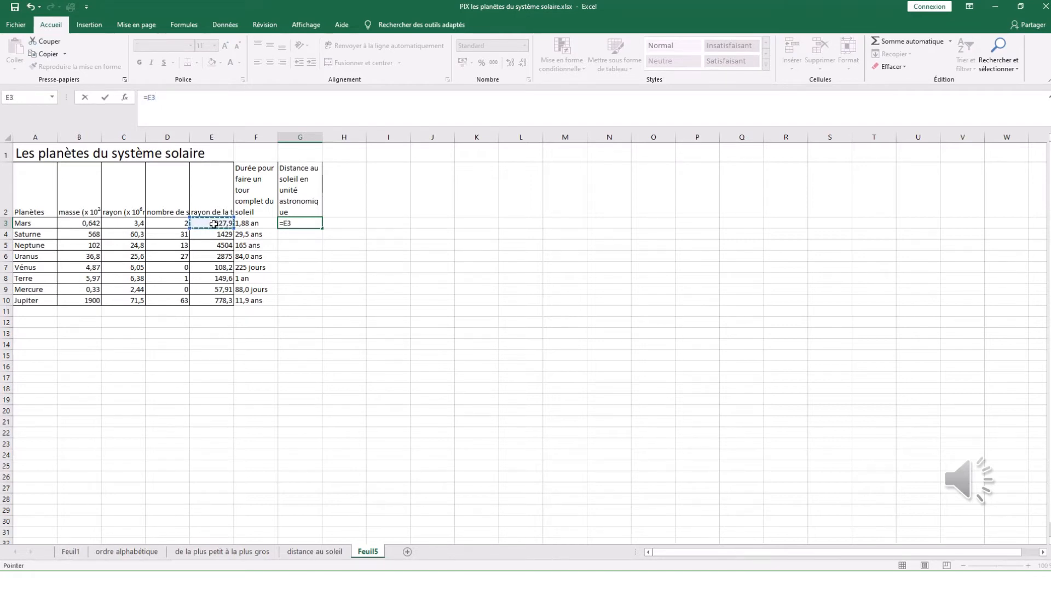
text(/149,6)
key(Return)
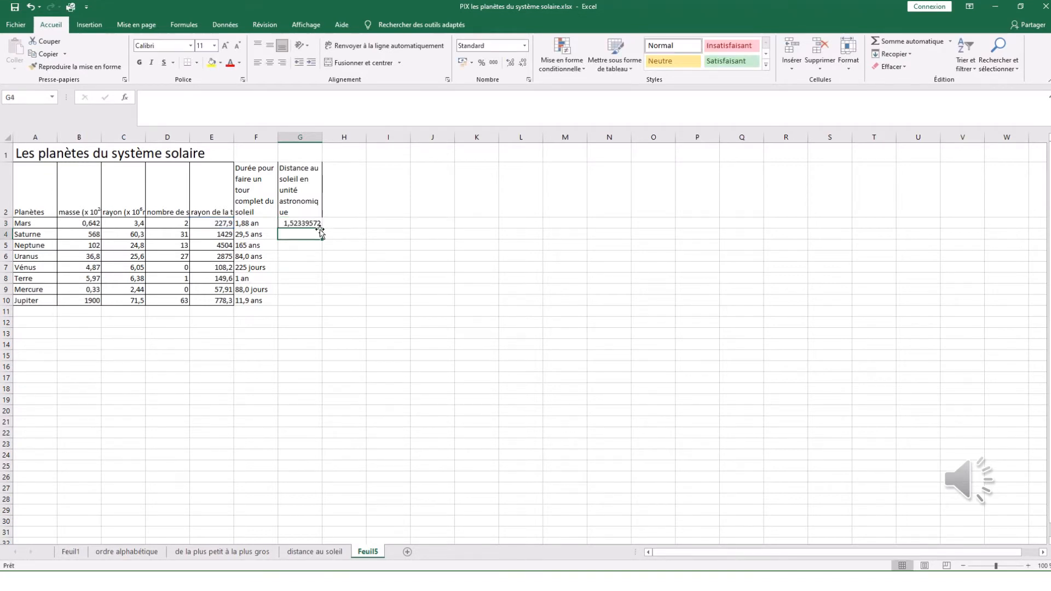
Fill the G3 formula down to G10 for the remaining planets
click(315, 222)
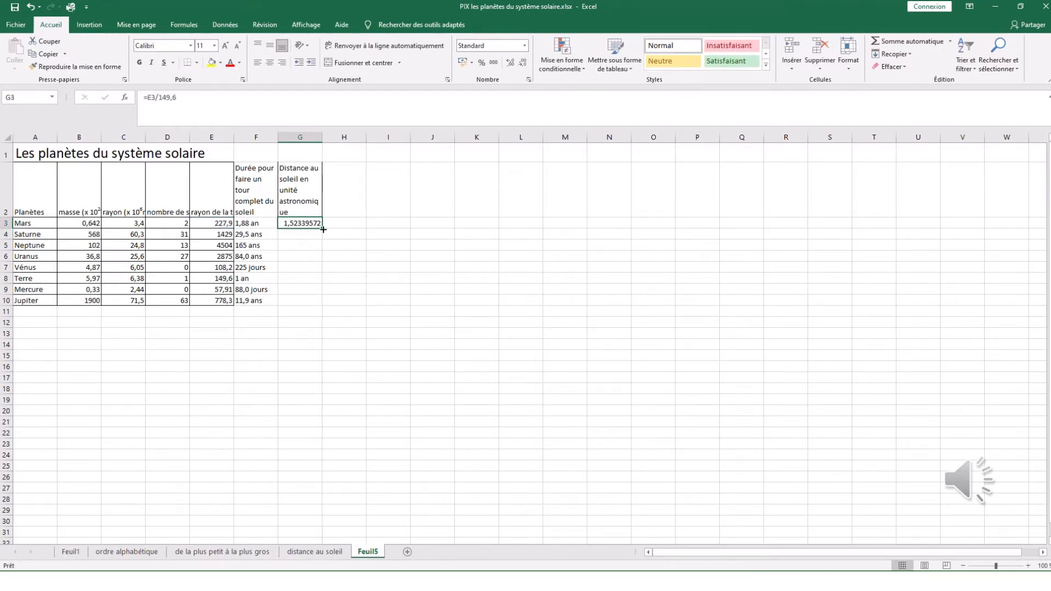
drag(321, 229, 321, 305)
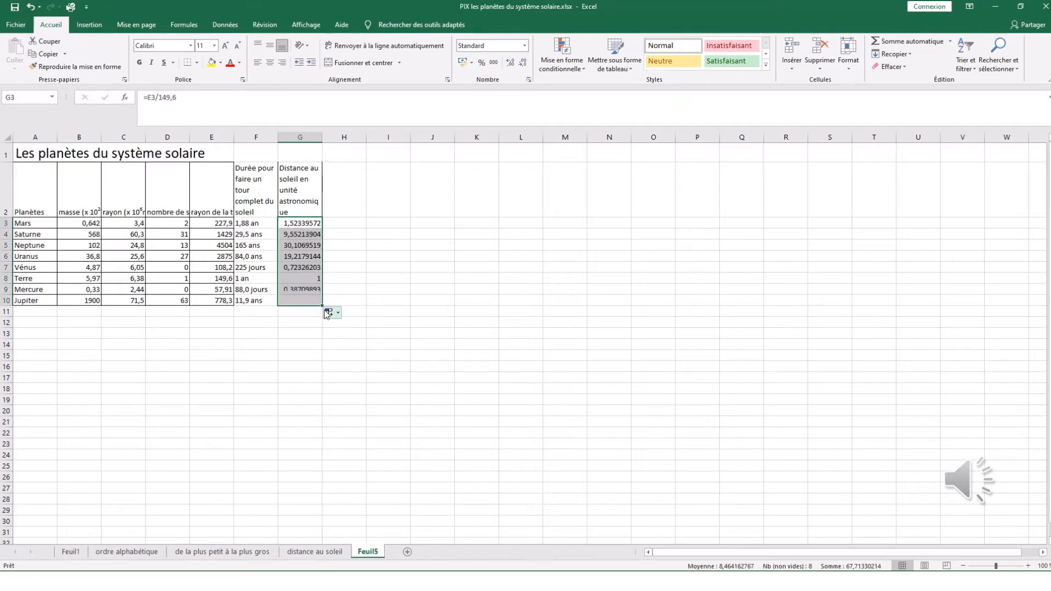
click(306, 337)
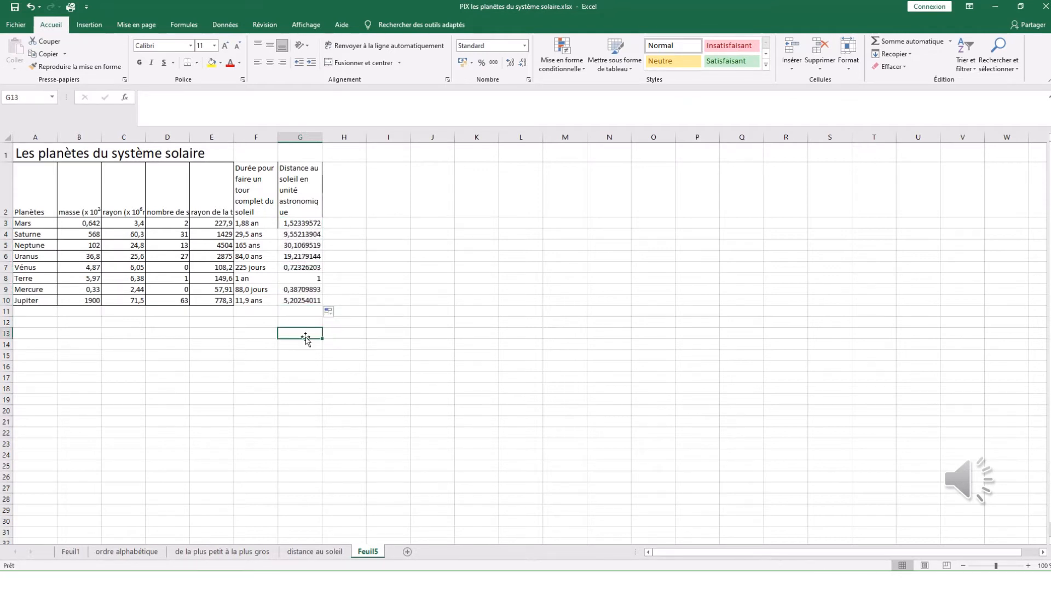
Rename the worksheet with the astronomical unit column as "distances en UA"
right_click(371, 554)
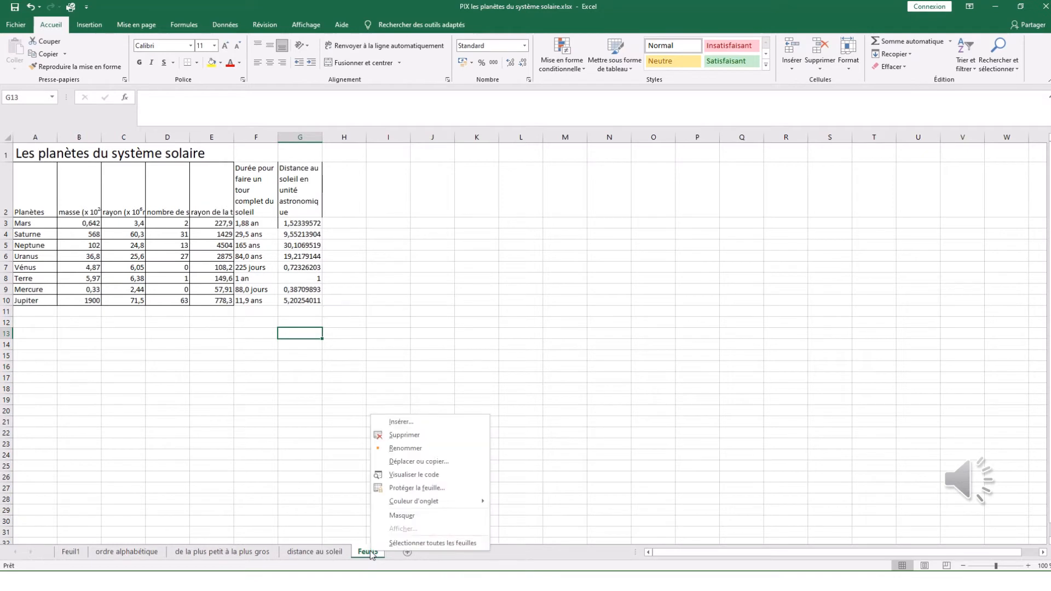
click(406, 449)
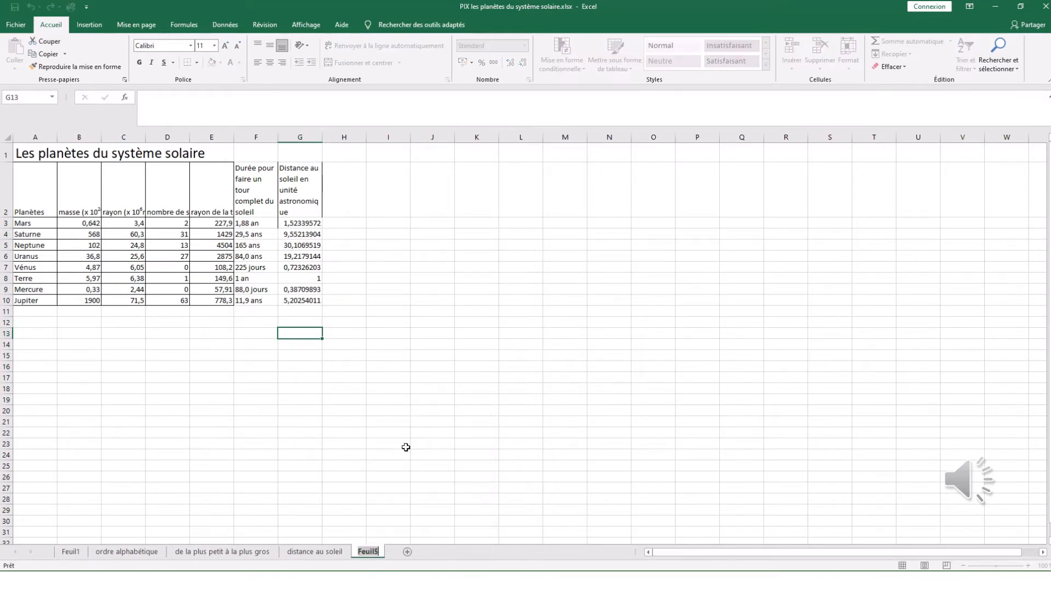
text(distances en UA)
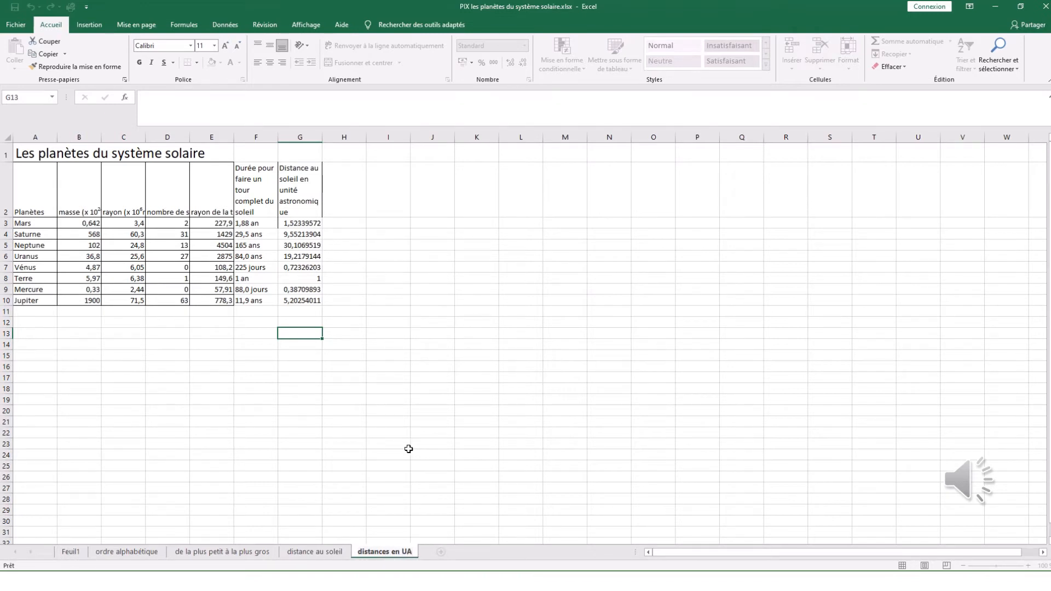
click(408, 449)
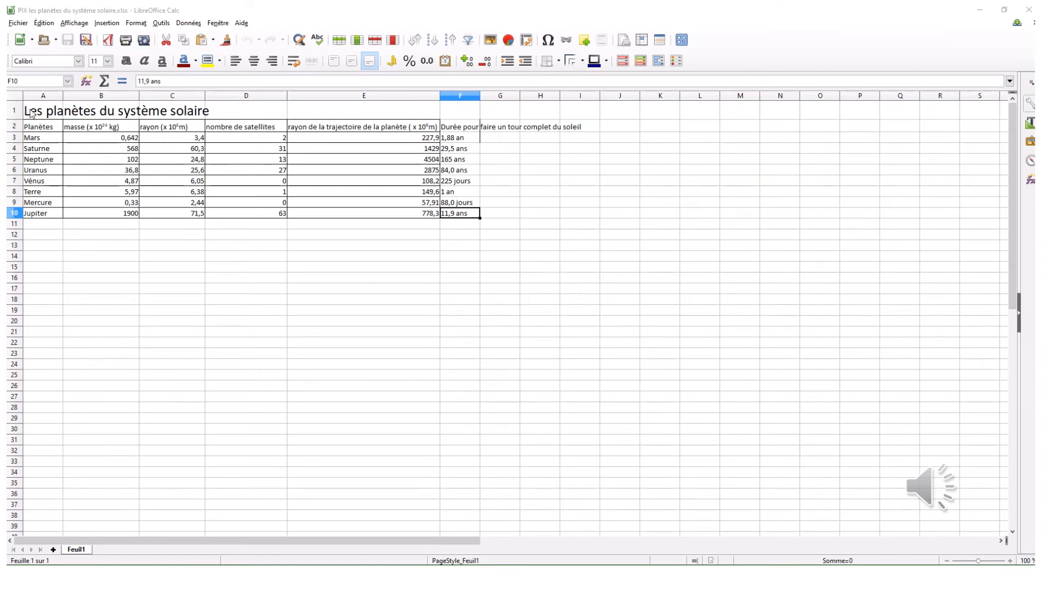
In LibreOffice Calc, copy the planet table A1:F10 from Feuil1 and add a new worksheet
drag(31, 114, 469, 218)
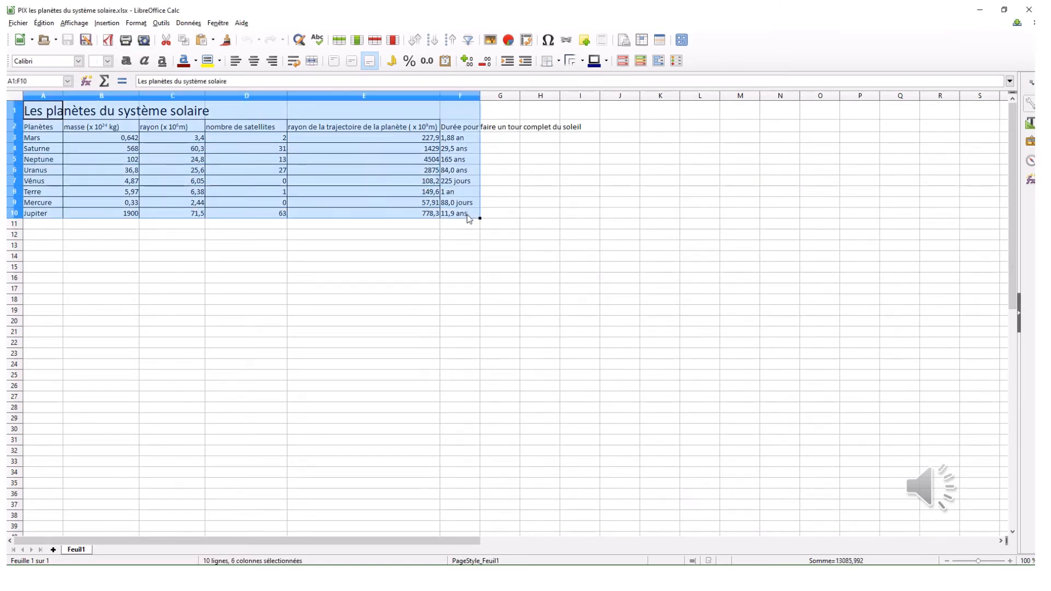
right_click(396, 135)
click(422, 155)
click(53, 549)
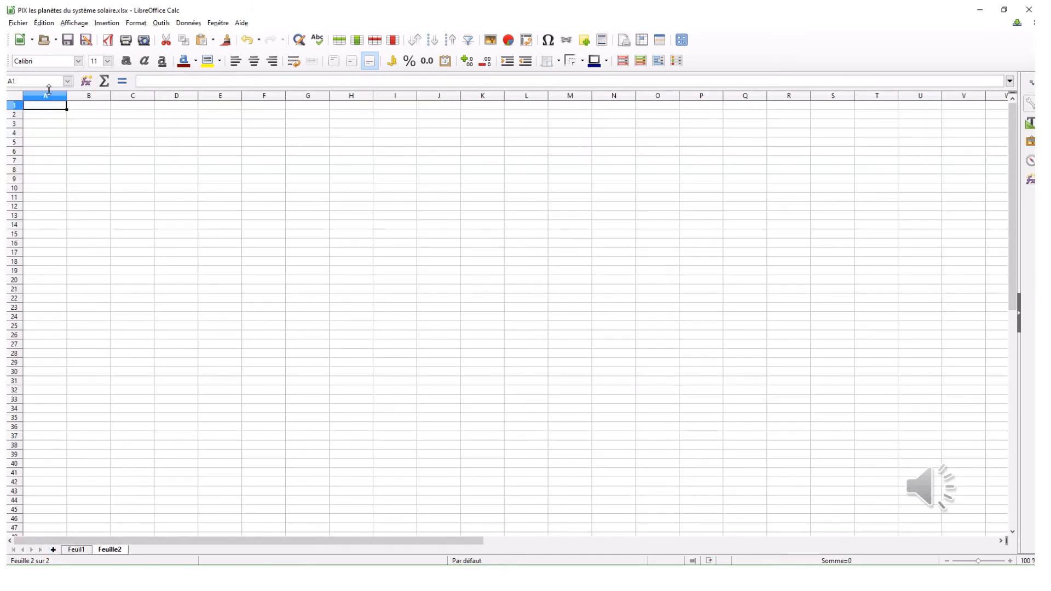
Paste the planet table at cell A1 of the new worksheet, then clear the contents of the pasted range
right_click(46, 109)
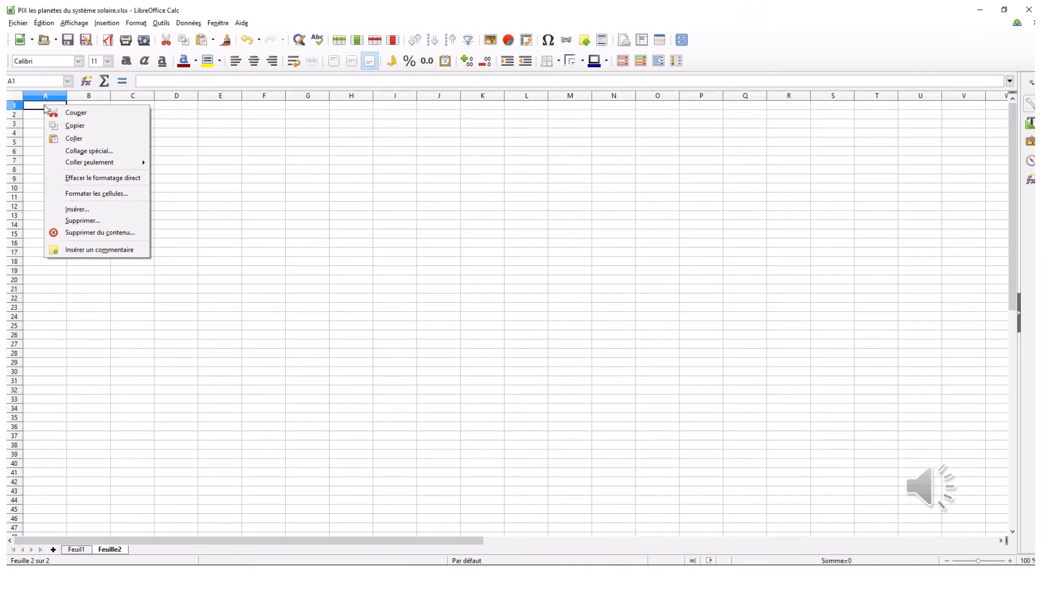
click(72, 139)
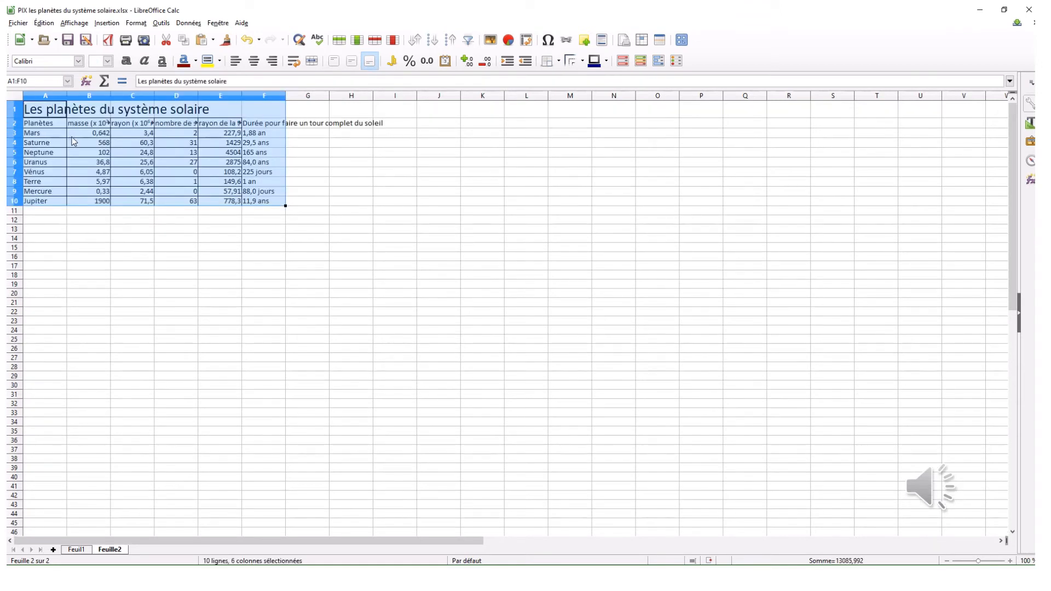
key(Delete)
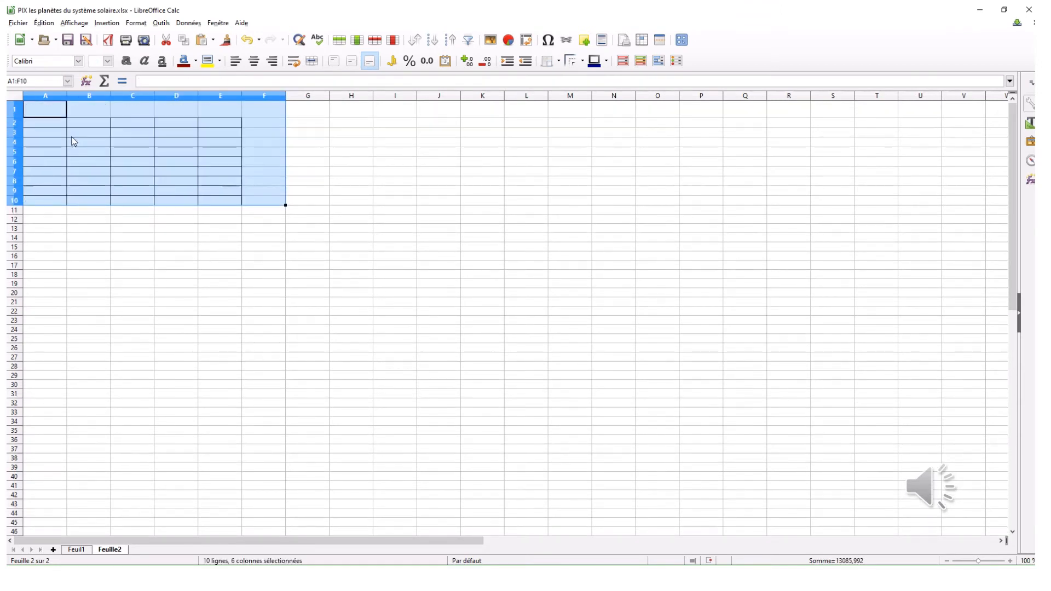
Copy the planet table without its title, A2:F10 on Feuil1, and paste it at cell A1 of Feuille2
click(77, 549)
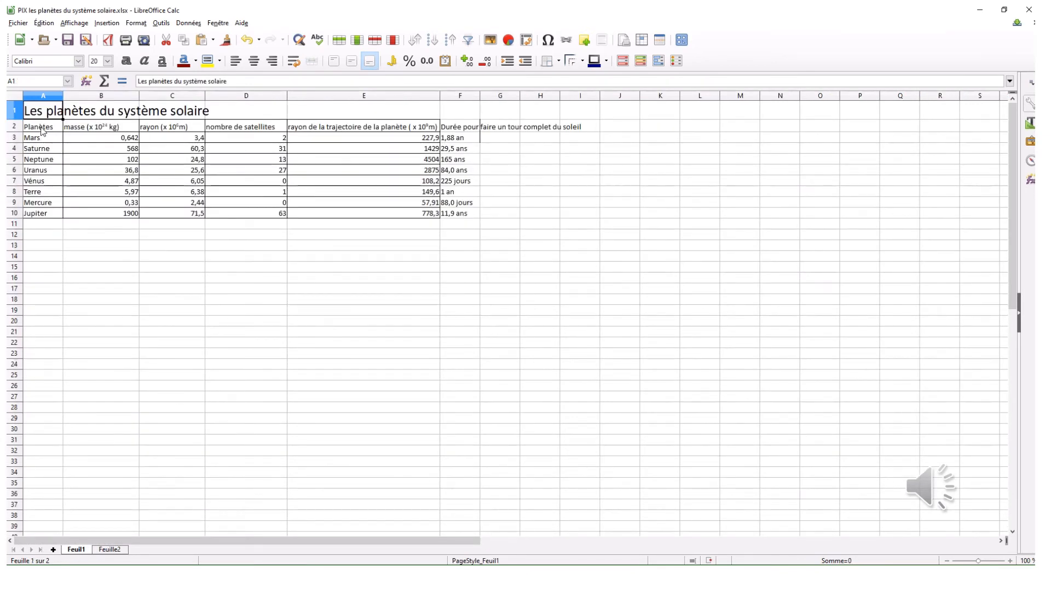
drag(43, 128, 465, 215)
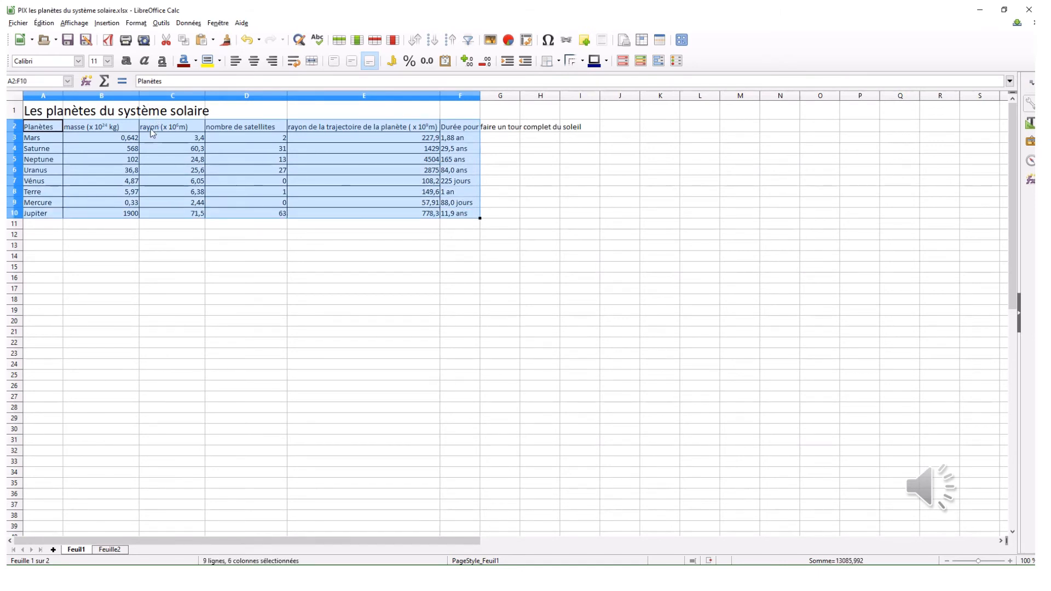
right_click(151, 129)
click(189, 149)
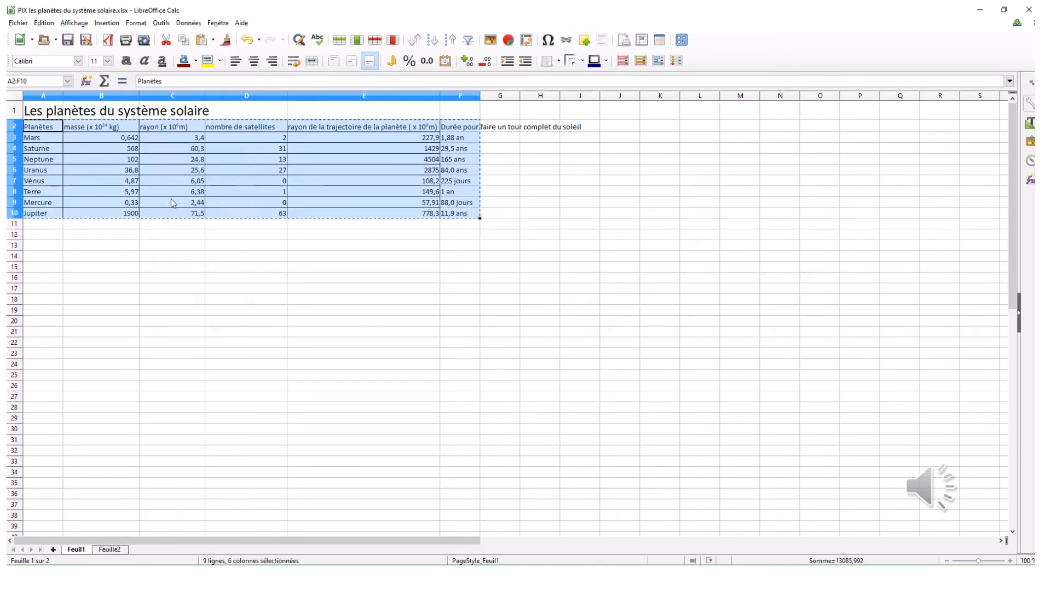
click(109, 550)
right_click(63, 113)
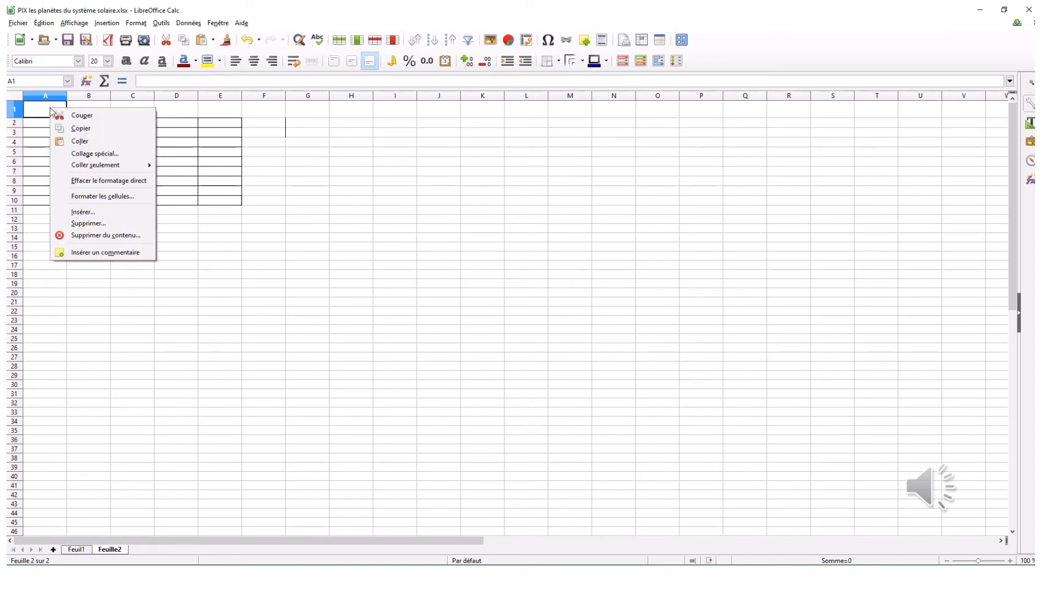
click(77, 140)
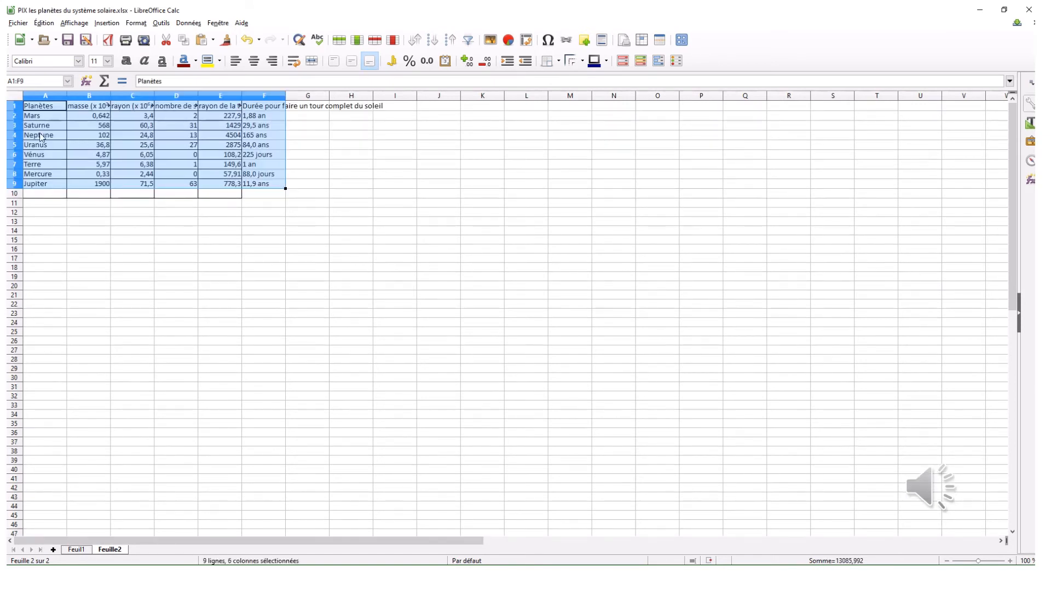
Sort the pasted table on Feuille2 by the Planètes column in ascending order
click(49, 107)
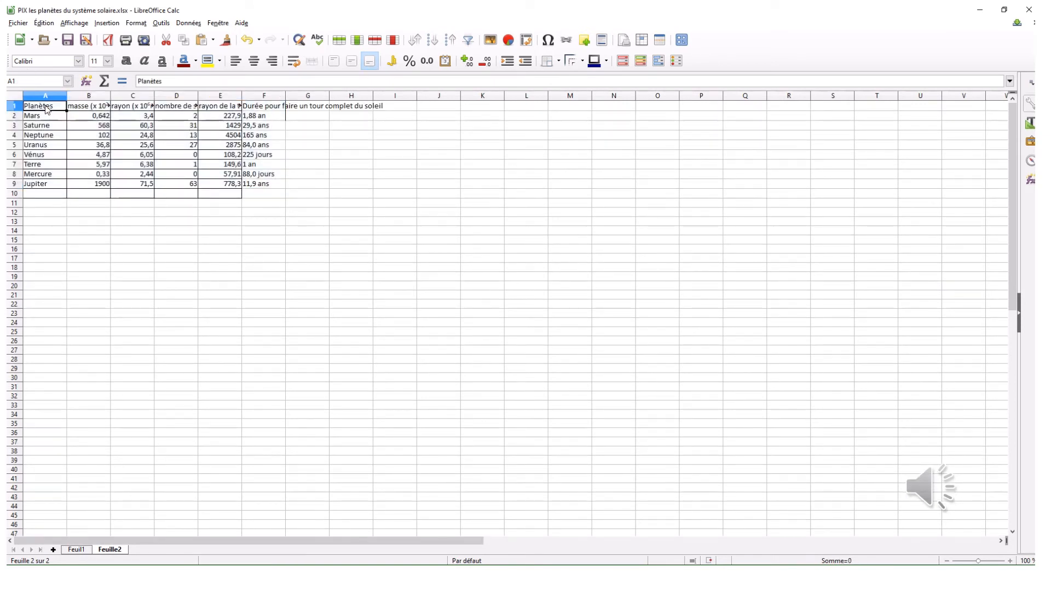
click(415, 41)
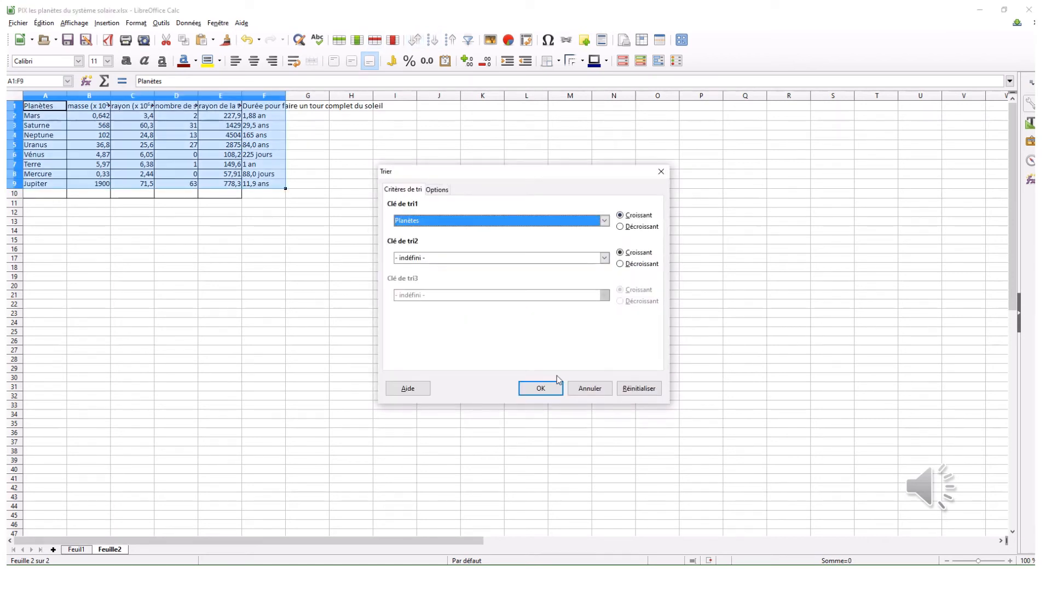
click(540, 390)
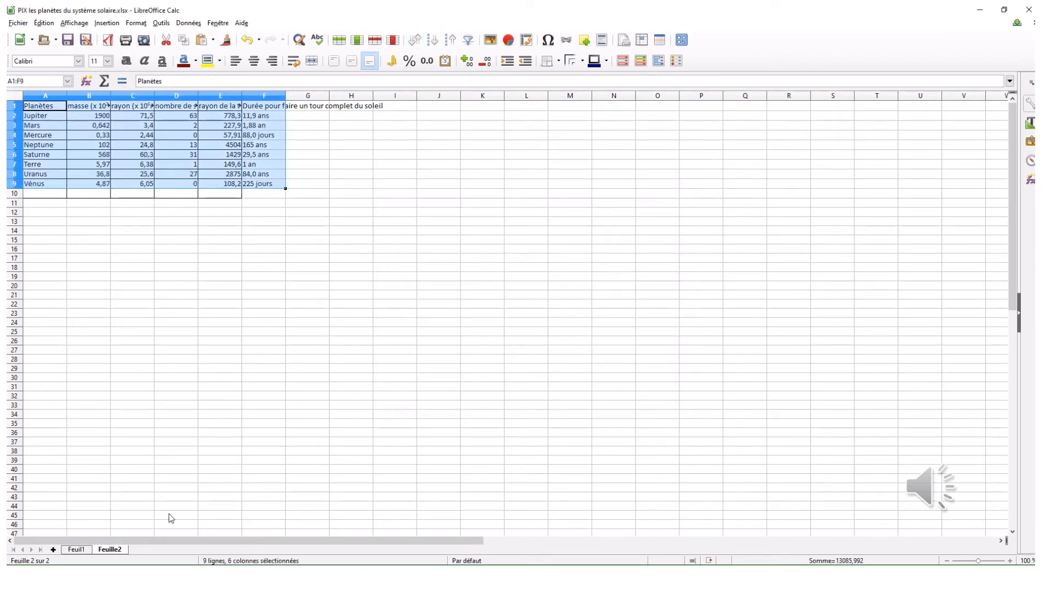
Rename the worksheet Feuille2 as "ordre alphabétique"
right_click(110, 549)
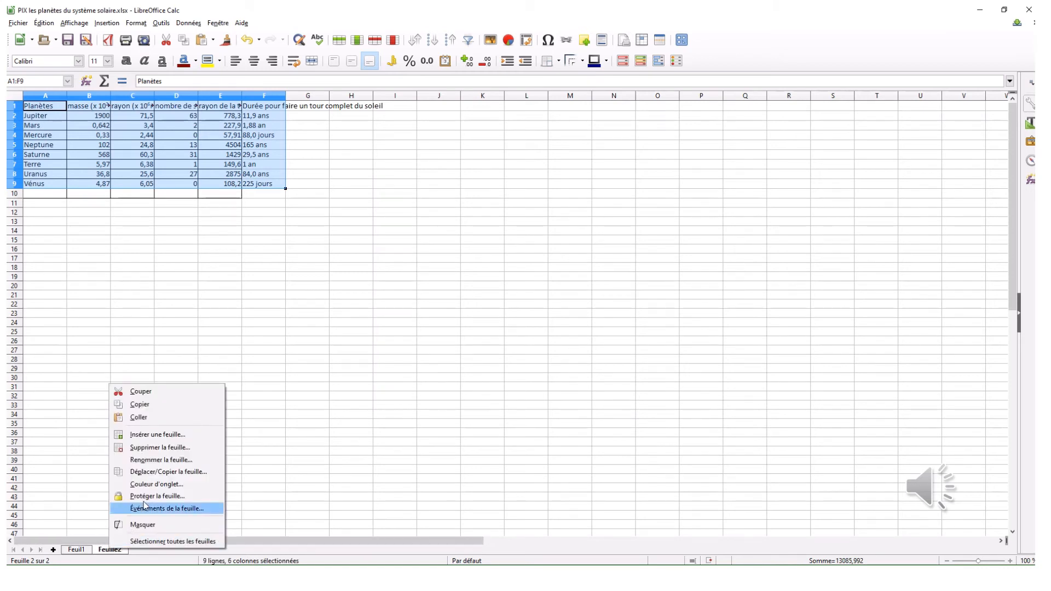
click(156, 462)
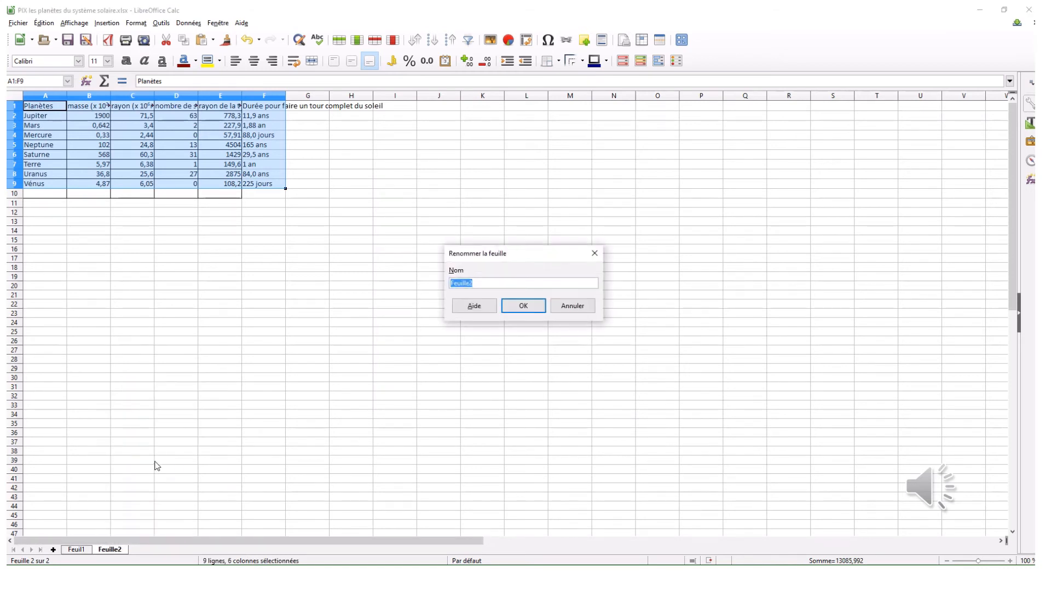
text(ordre alphabétique)
click(524, 305)
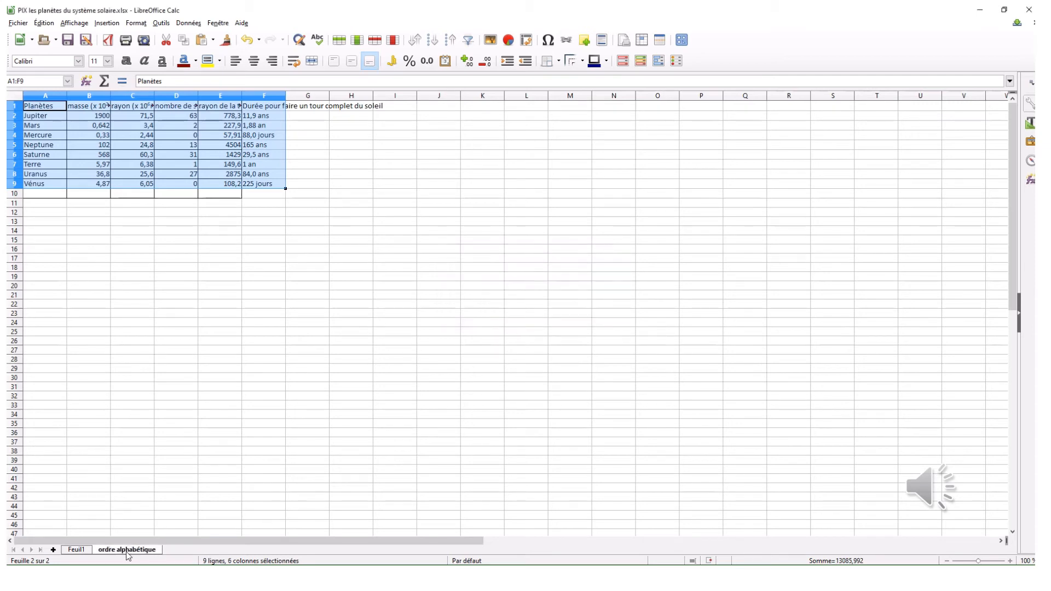
Add a new worksheet after "ordre alphabétique" and paste the copied planet table at cell A1
click(53, 549)
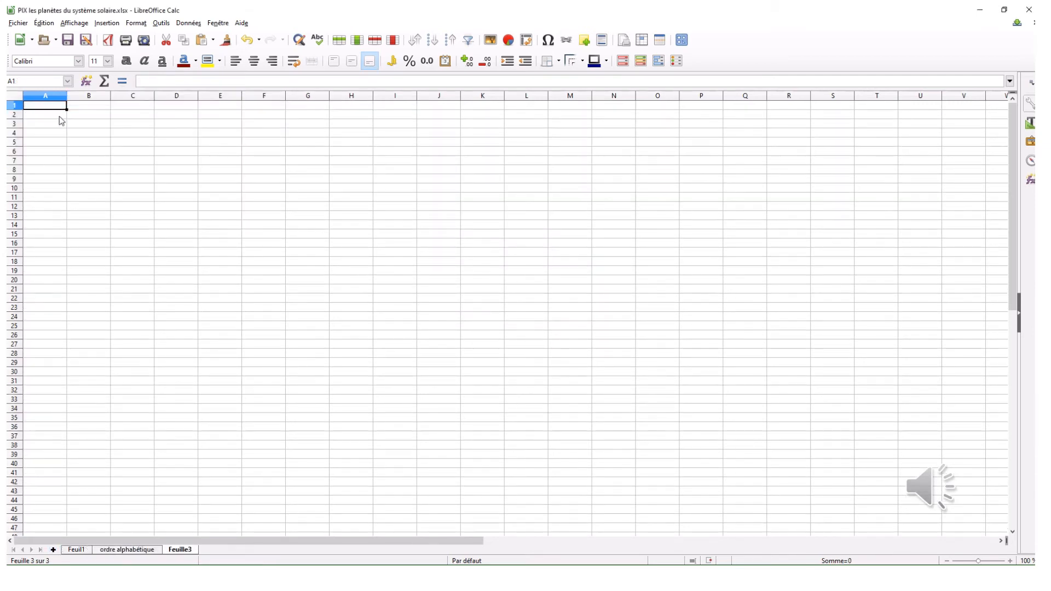
right_click(48, 110)
click(70, 138)
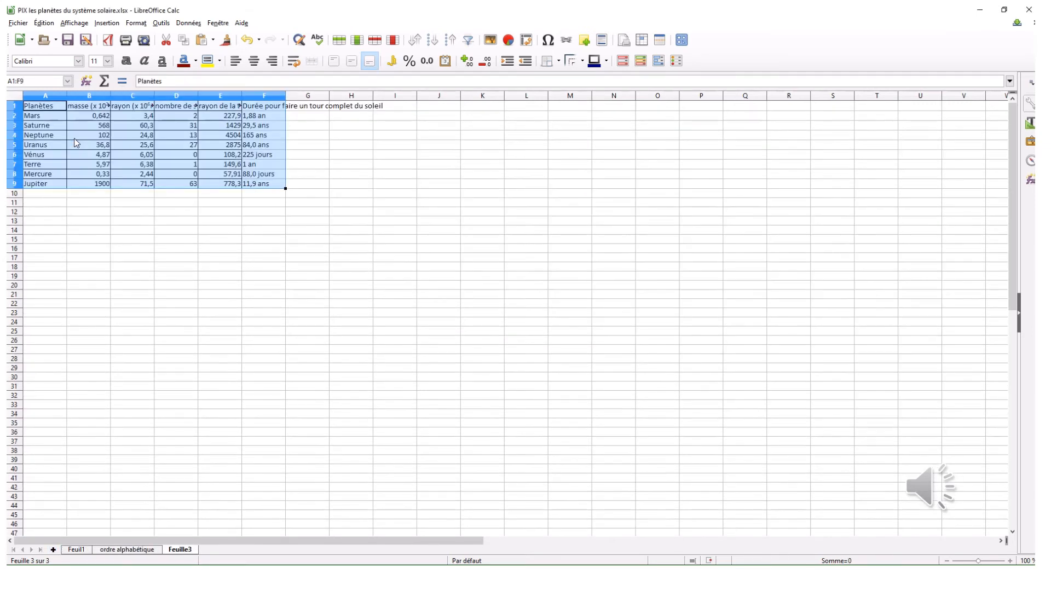
Sort the planet table on Feuille3 by the planet radius column, "rayon (x 106m)", in ascending order
click(136, 109)
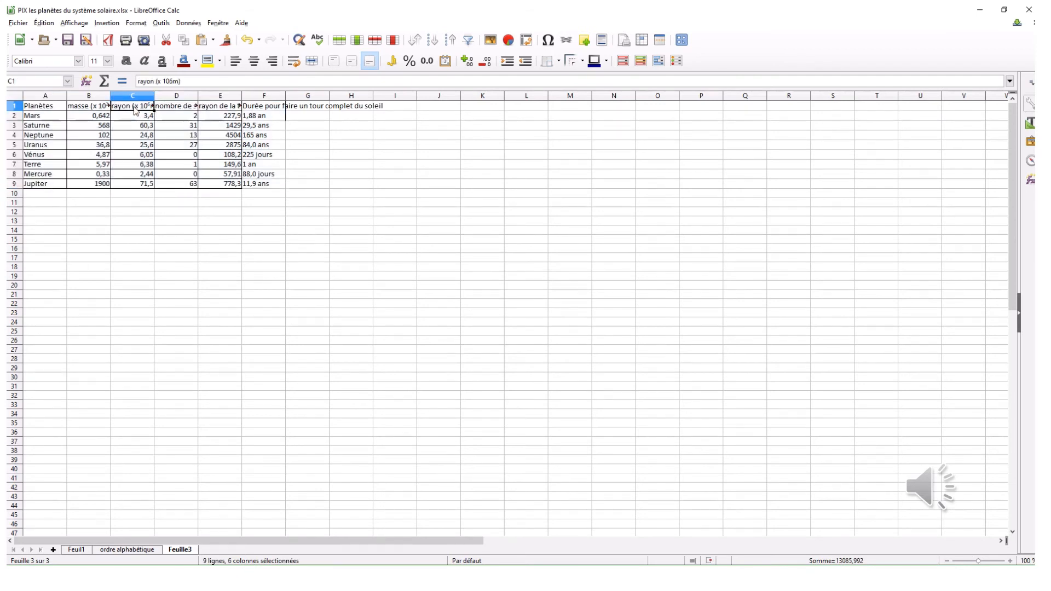
click(414, 40)
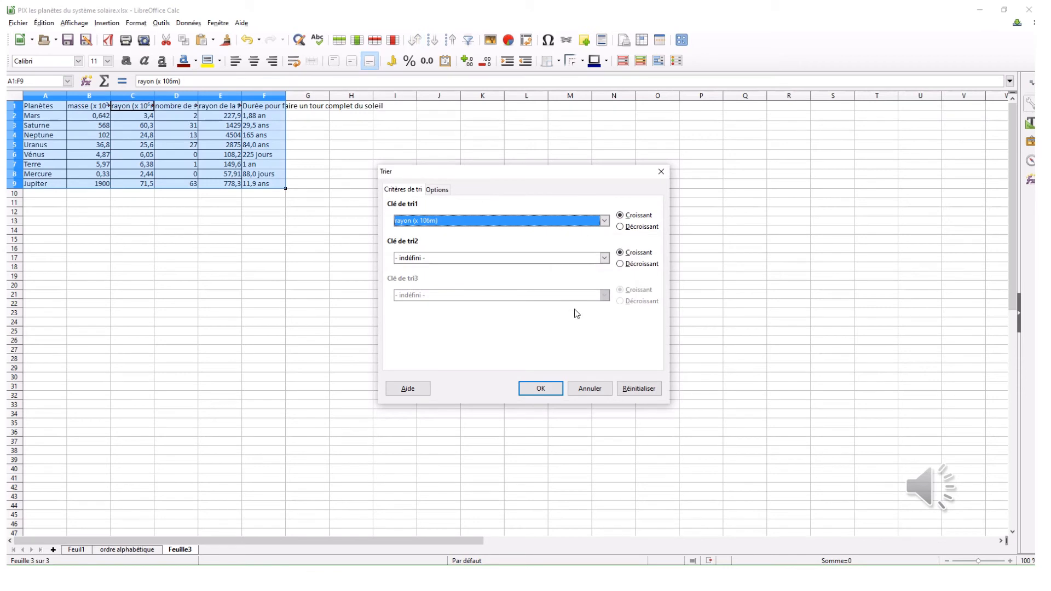
click(544, 390)
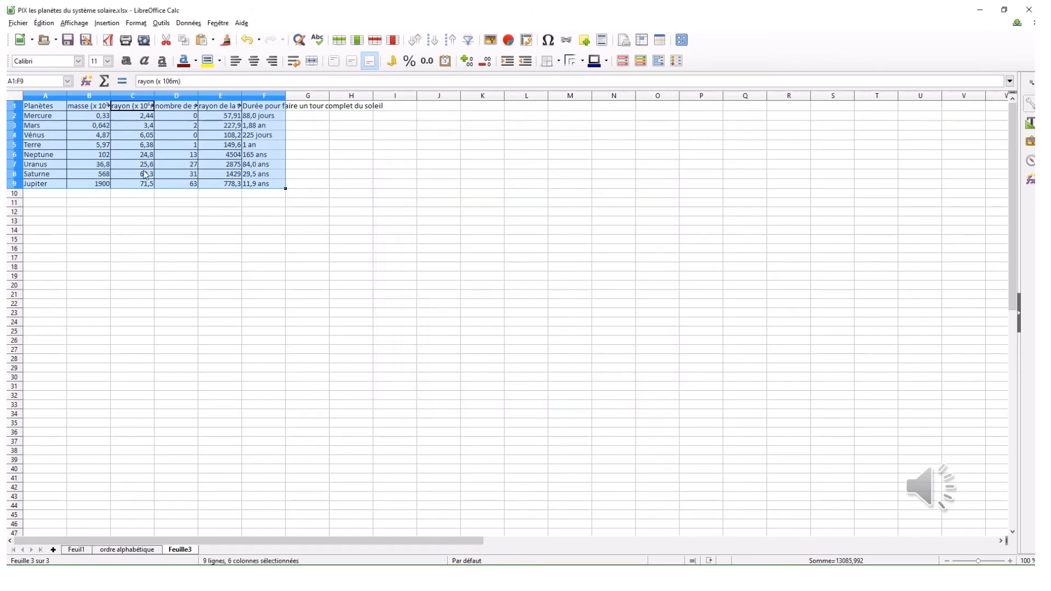
Rename the worksheet sorted by planet radius as "ordre de taille"
right_click(185, 551)
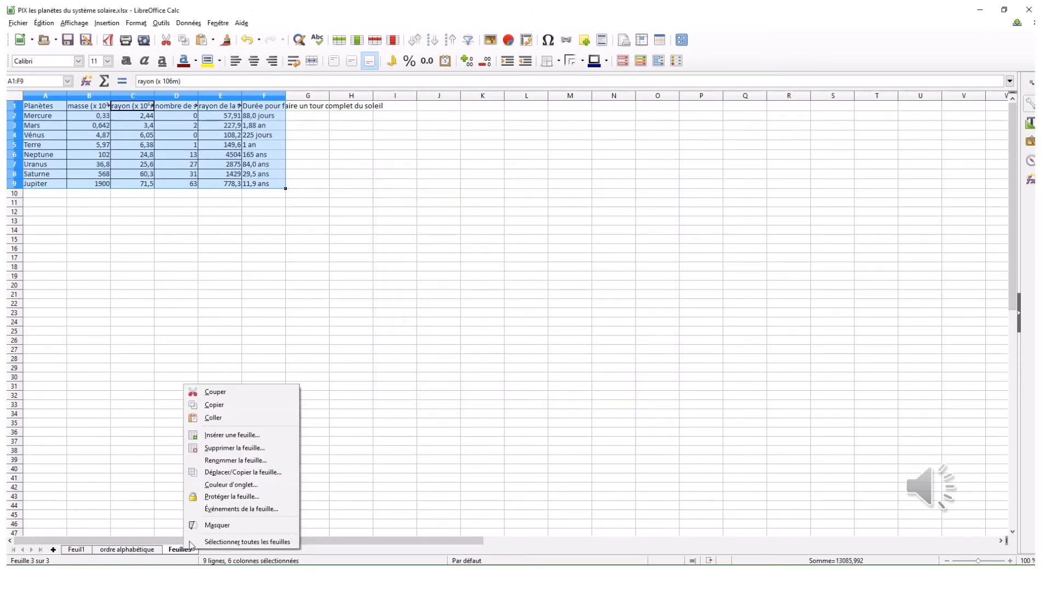
click(211, 460)
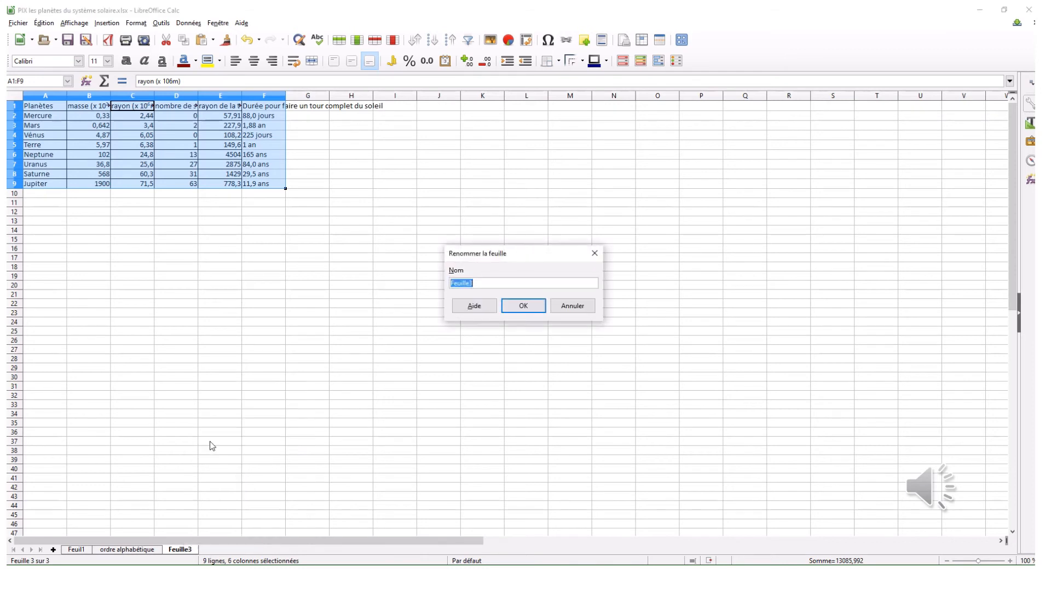
text(ordre de ta)
click(530, 306)
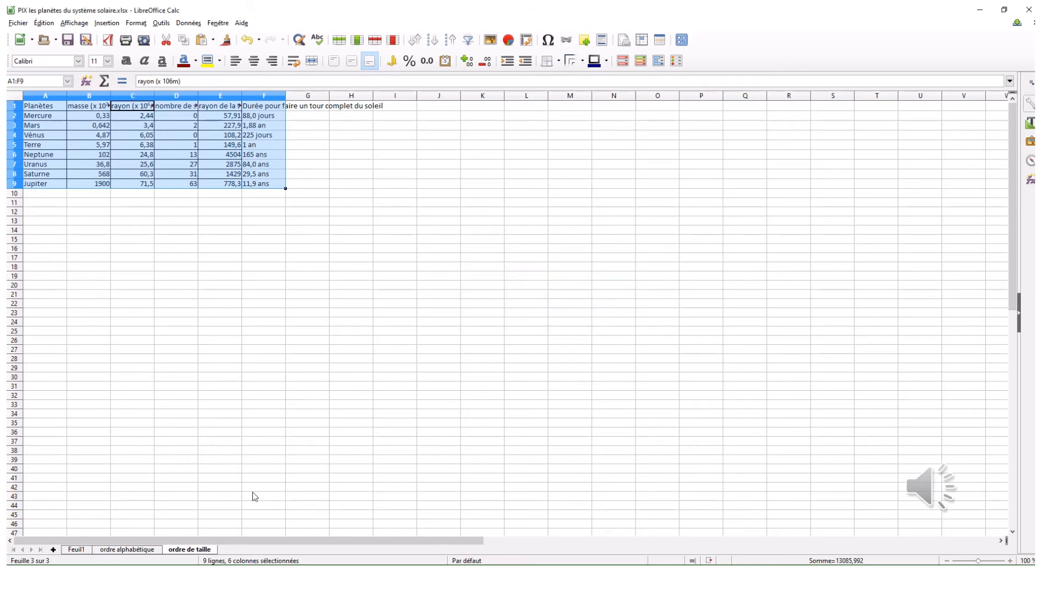
Add a new worksheet after "ordre de taille" and paste the copied planet table at cell A1
click(53, 550)
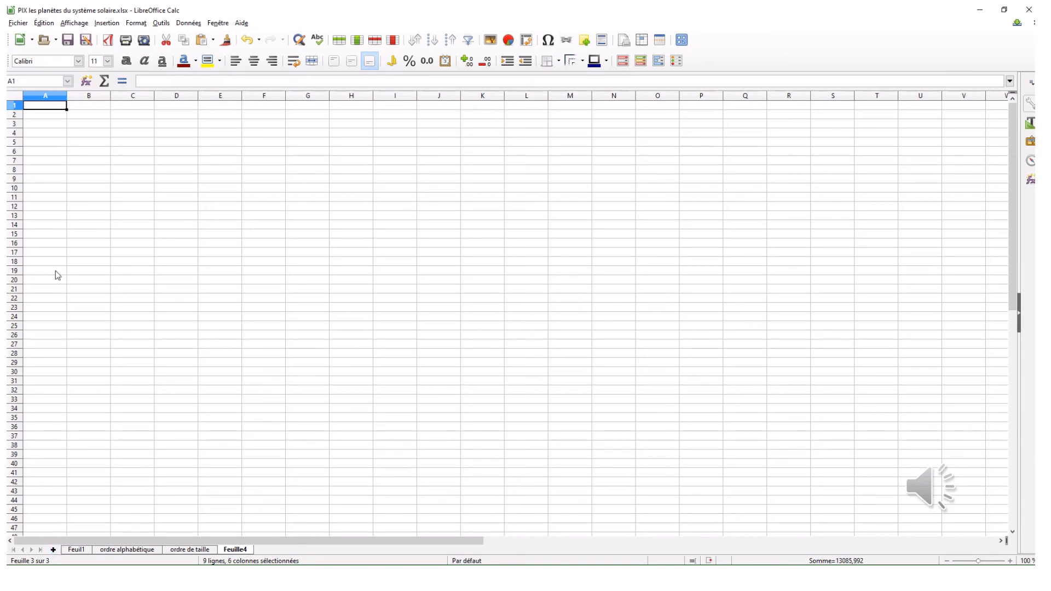
right_click(40, 107)
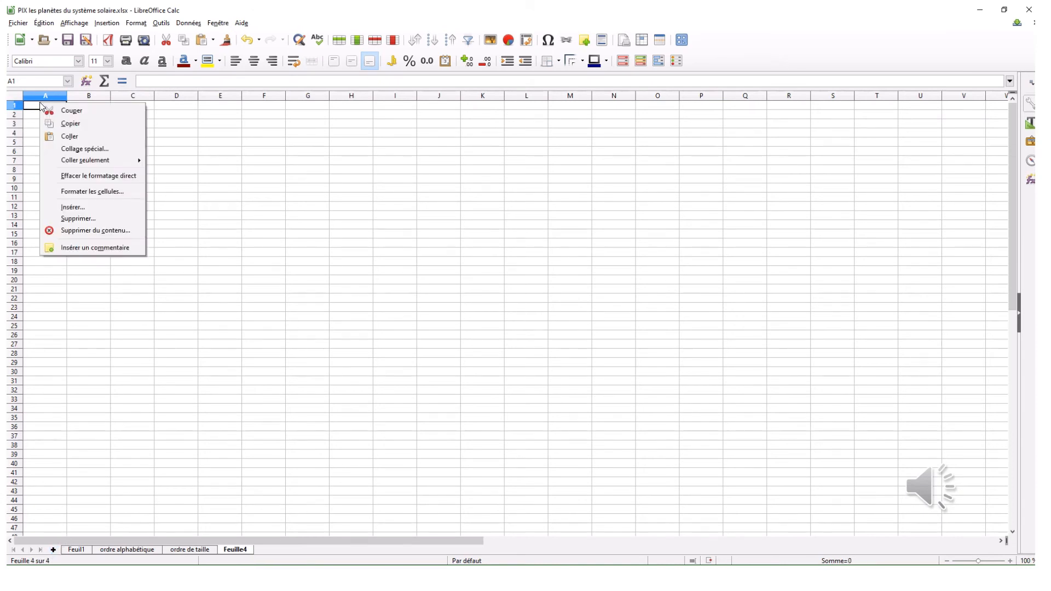
click(77, 140)
Sort the planet table on Feuille4 by the "rayon de la trajectoire de la planète" column in ascending order
click(229, 110)
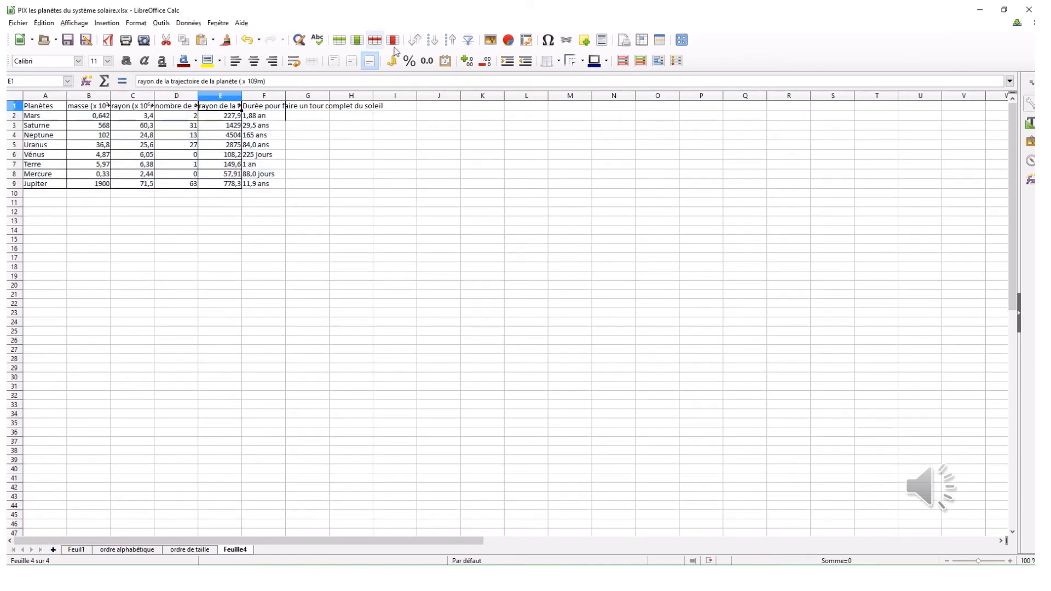
click(418, 40)
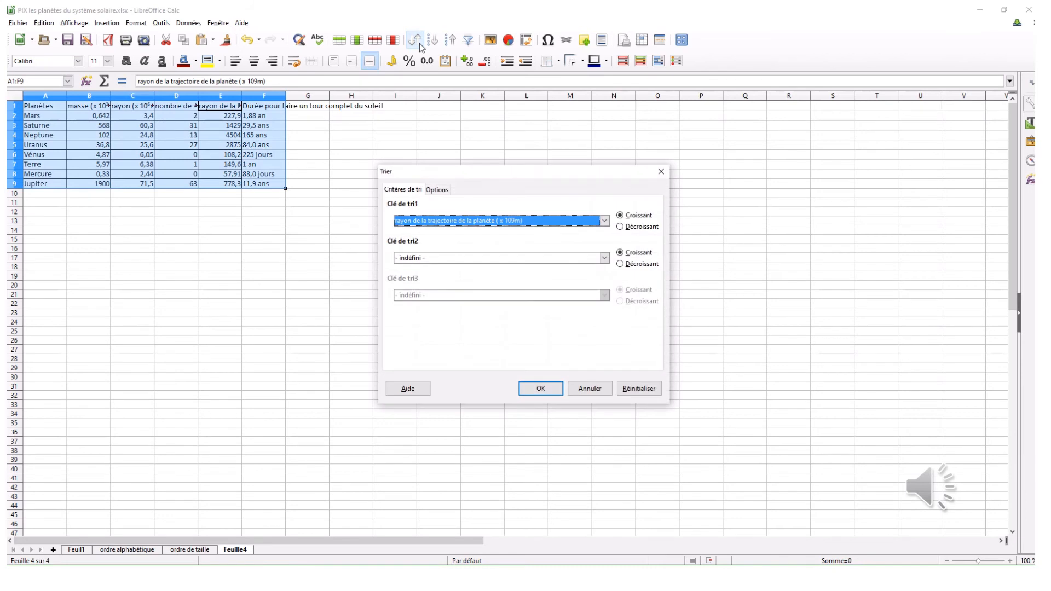
click(539, 388)
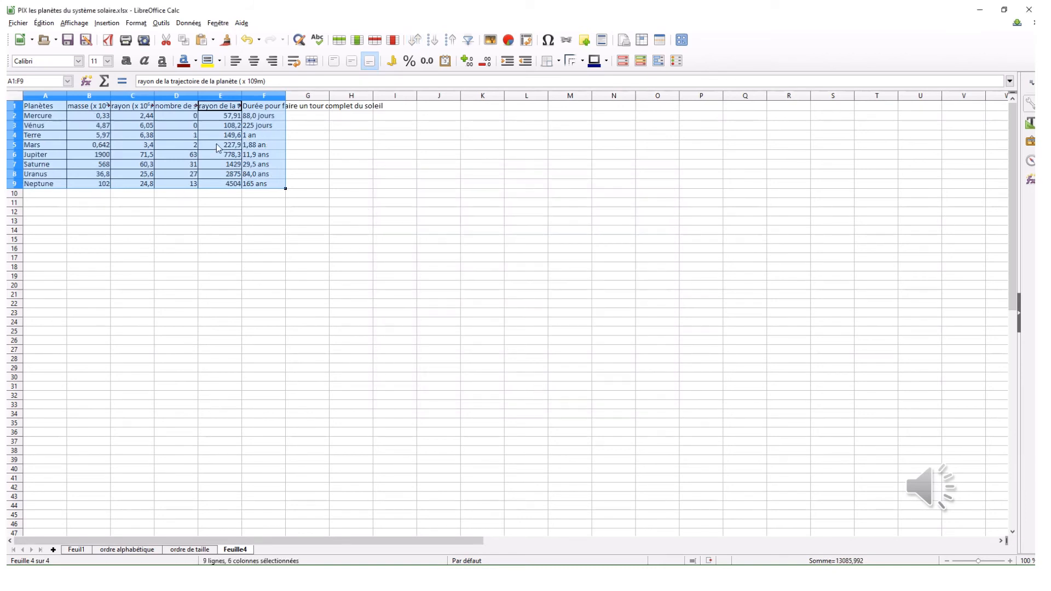
Rename the worksheet sorted by orbit radius as "en fonction de la distance au soleil"
right_click(234, 550)
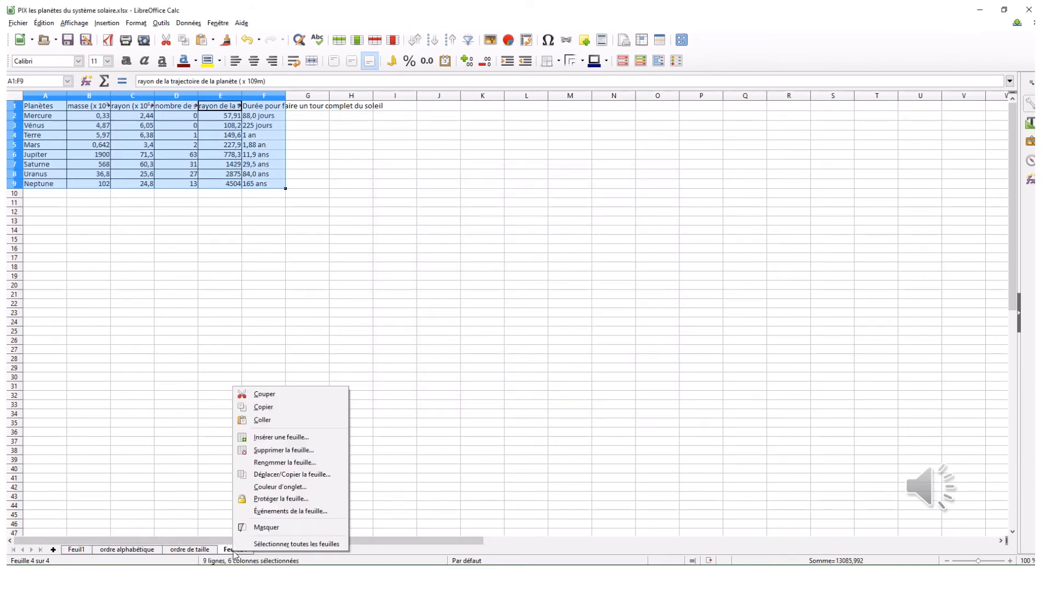
click(268, 465)
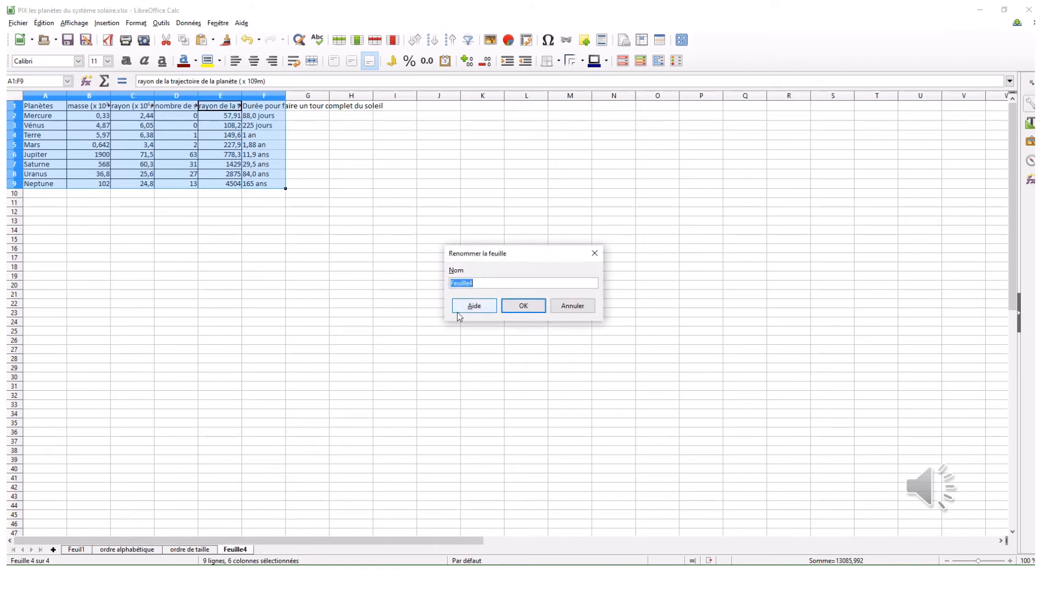
text(or)
text(fonction de la dista)
text(nce au sol)
text(eil)
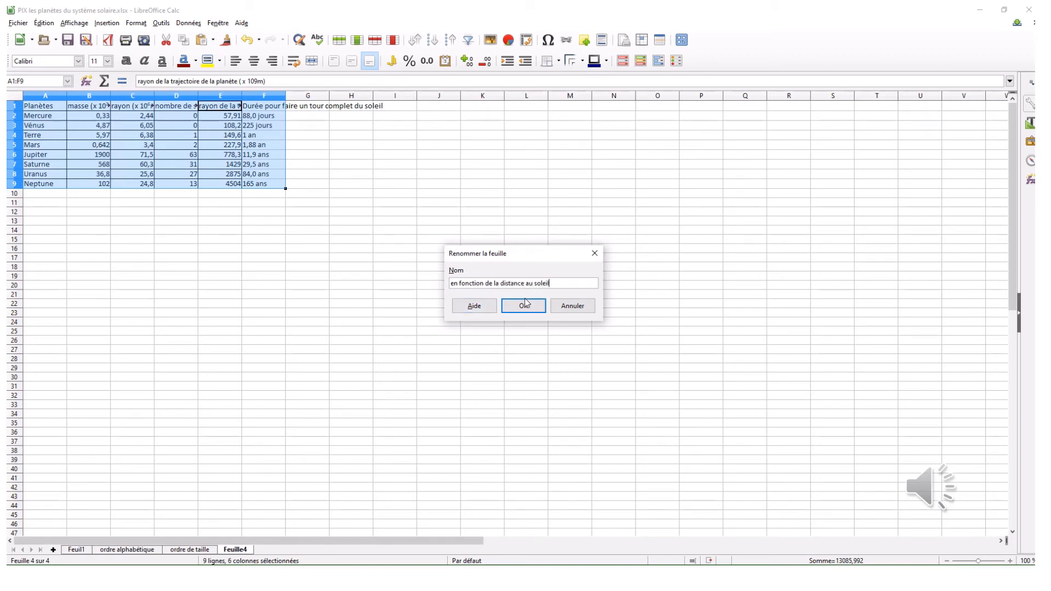
click(523, 305)
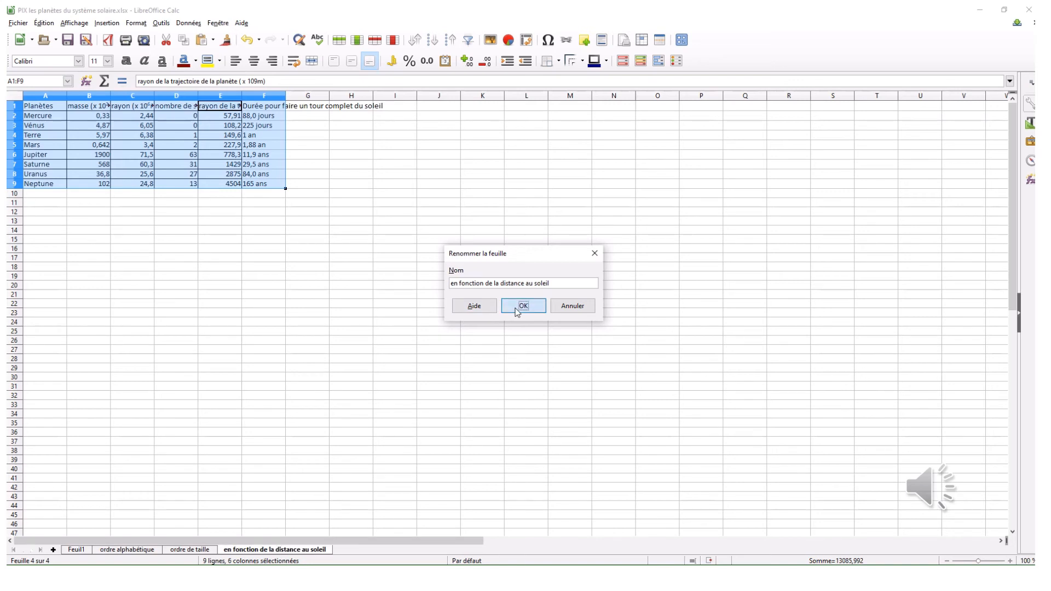
Add a new worksheet after "en fonction de la distance au soleil" and paste the copied planet table at cell A1
click(53, 550)
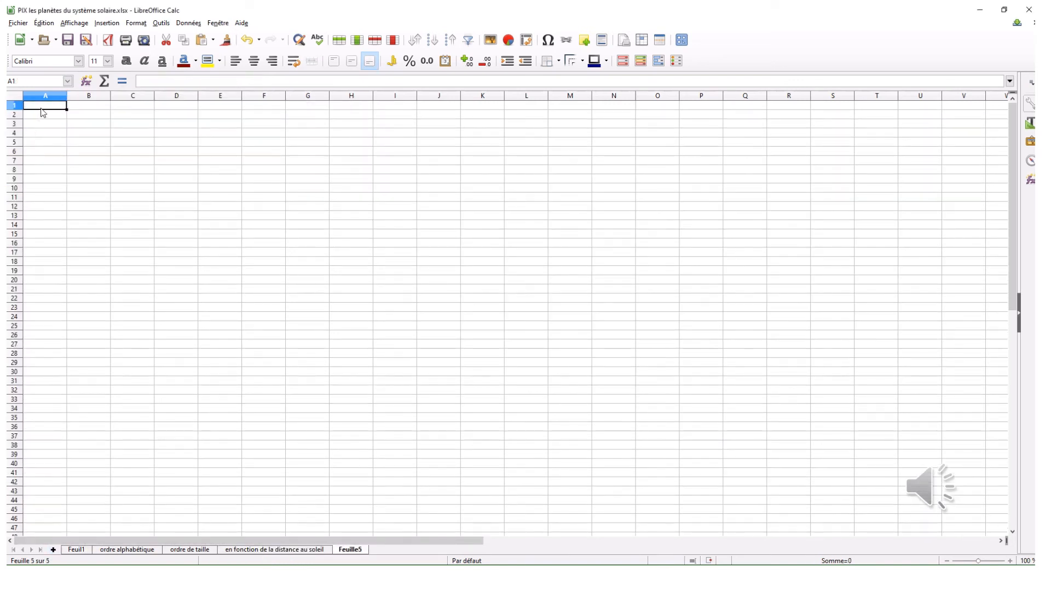
right_click(43, 111)
click(72, 141)
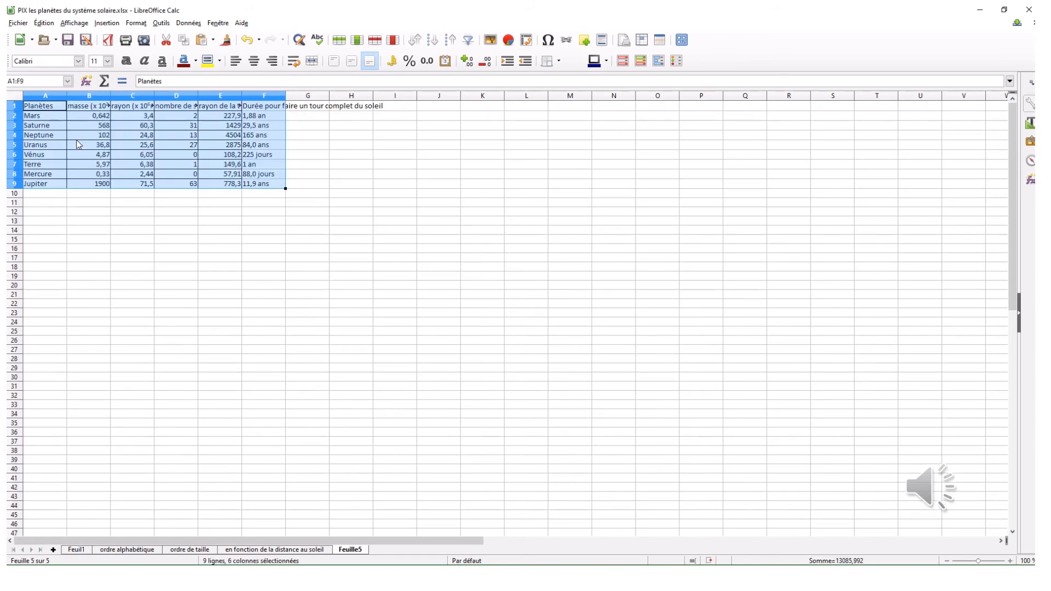
Wrap the text of the heading in F1 and enter the heading "distance en unité astronomique" in G1
click(273, 109)
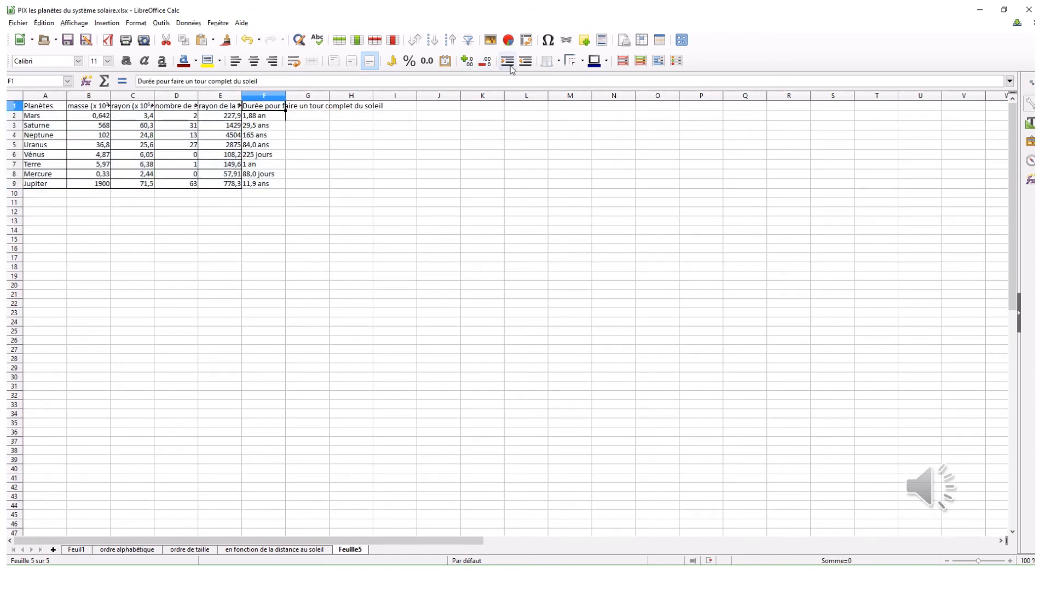
click(295, 62)
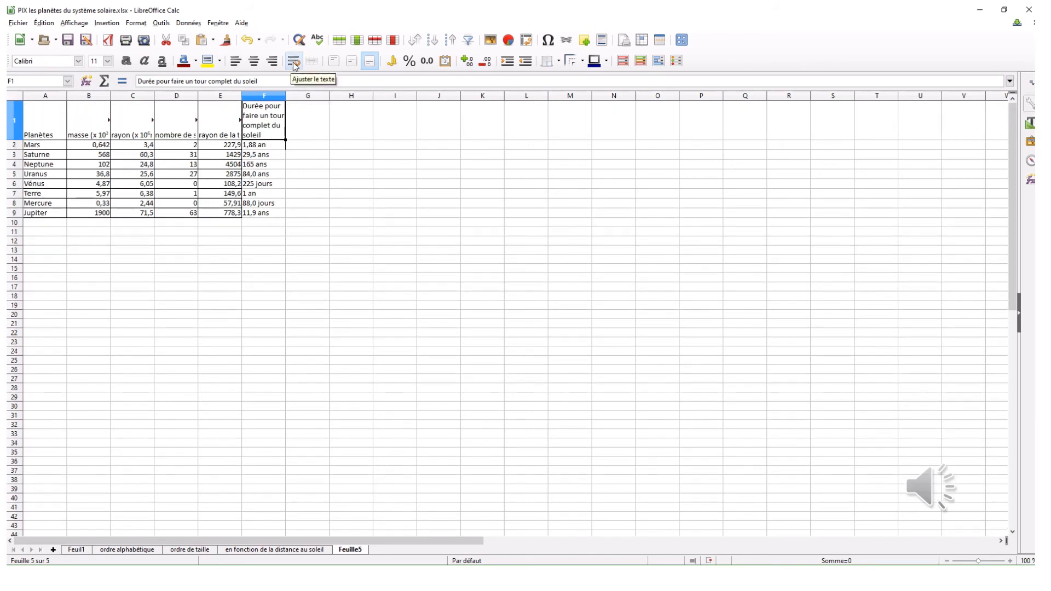
click(302, 115)
text(d)
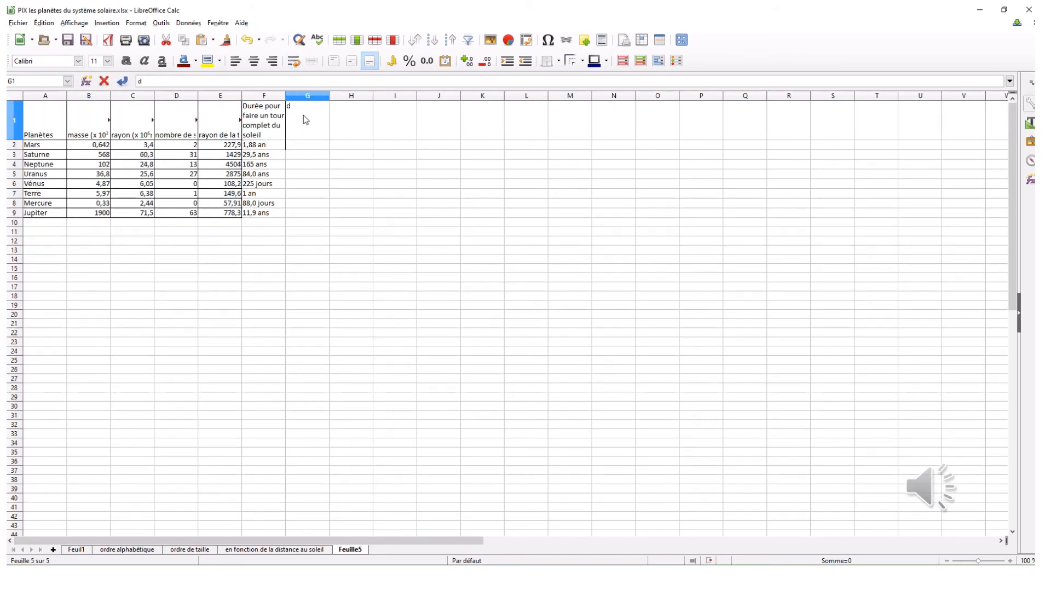
text(istance en unité astronomique)
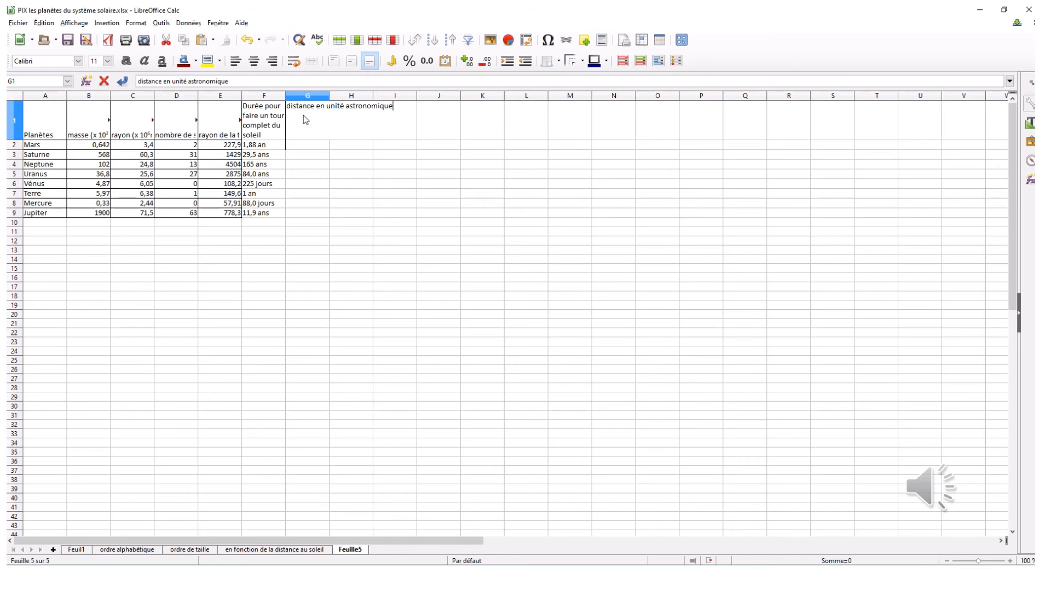
click(318, 147)
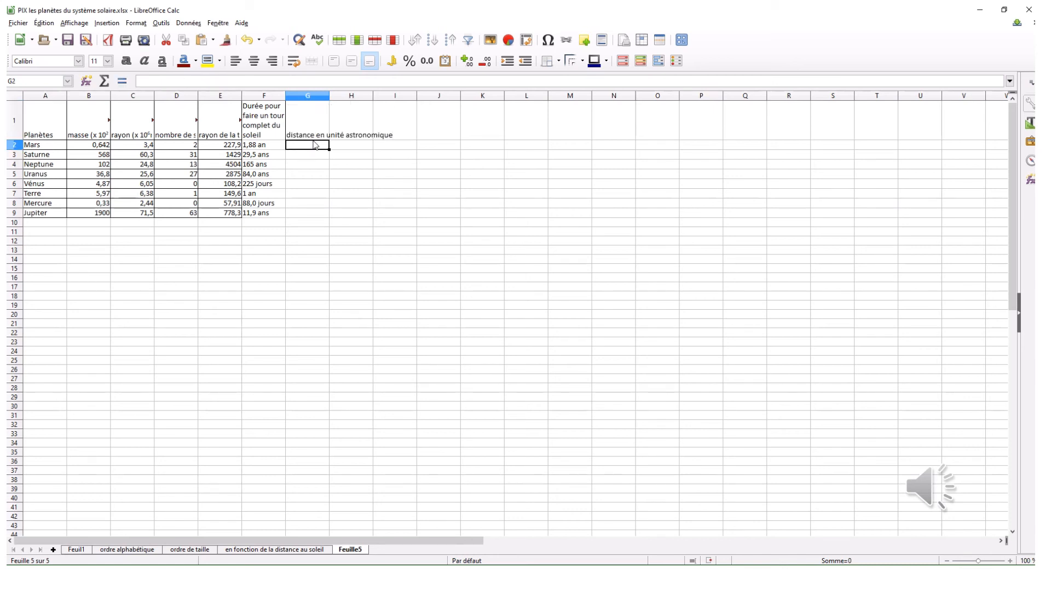
Enter the formula =E2/149,6 in G2 and fill it down through G9 for all the planets
text(=)
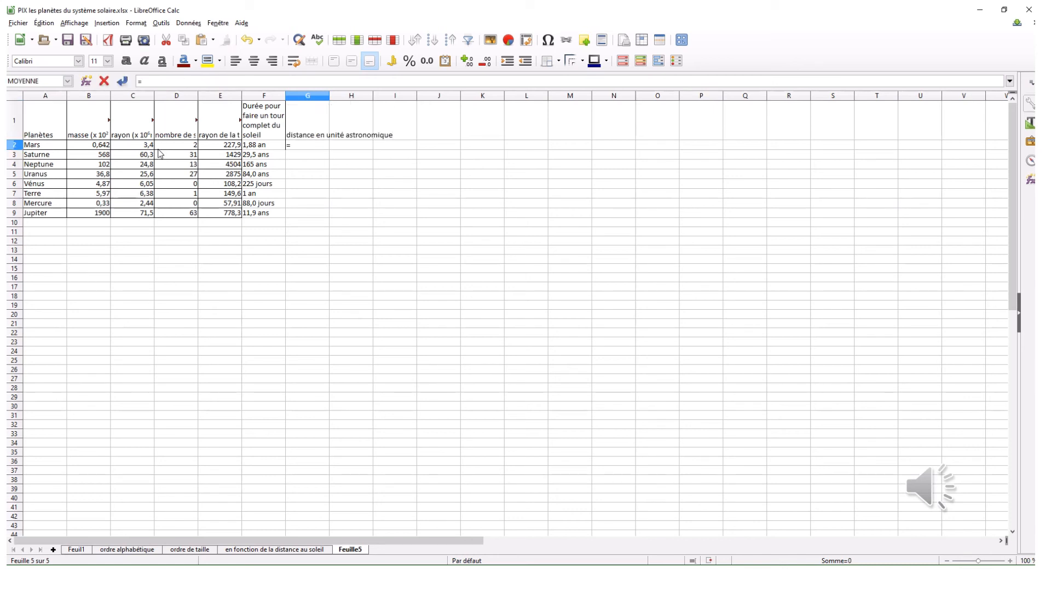
click(222, 146)
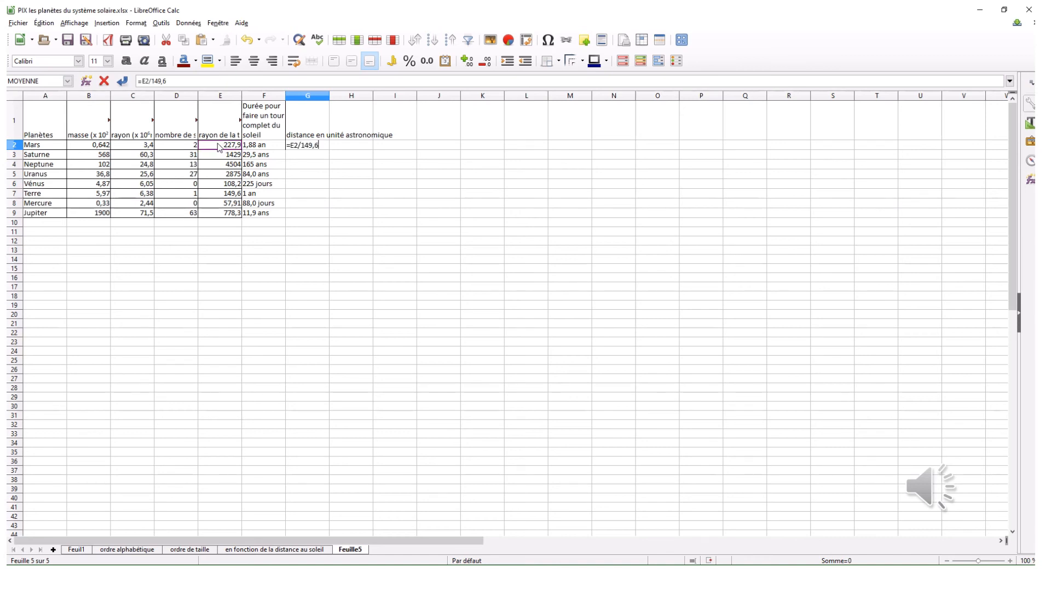
key(Return)
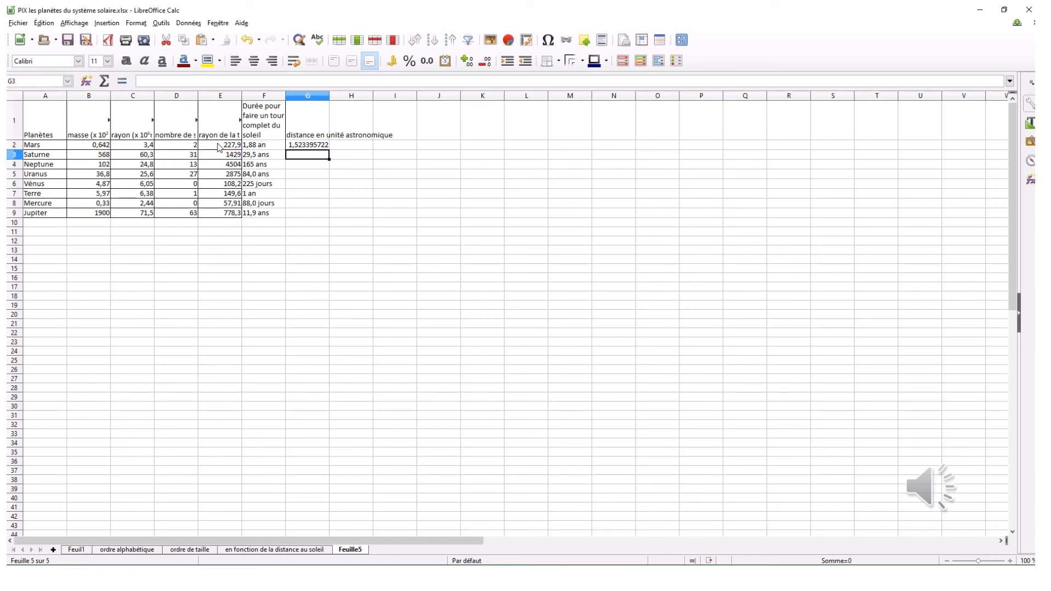
click(321, 146)
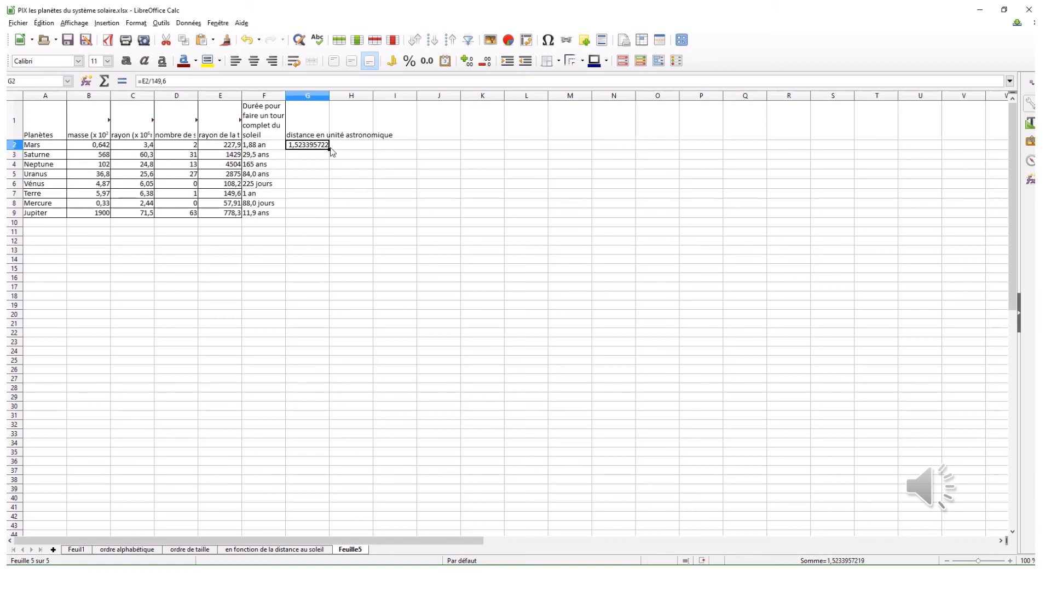
drag(328, 149, 331, 218)
click(312, 297)
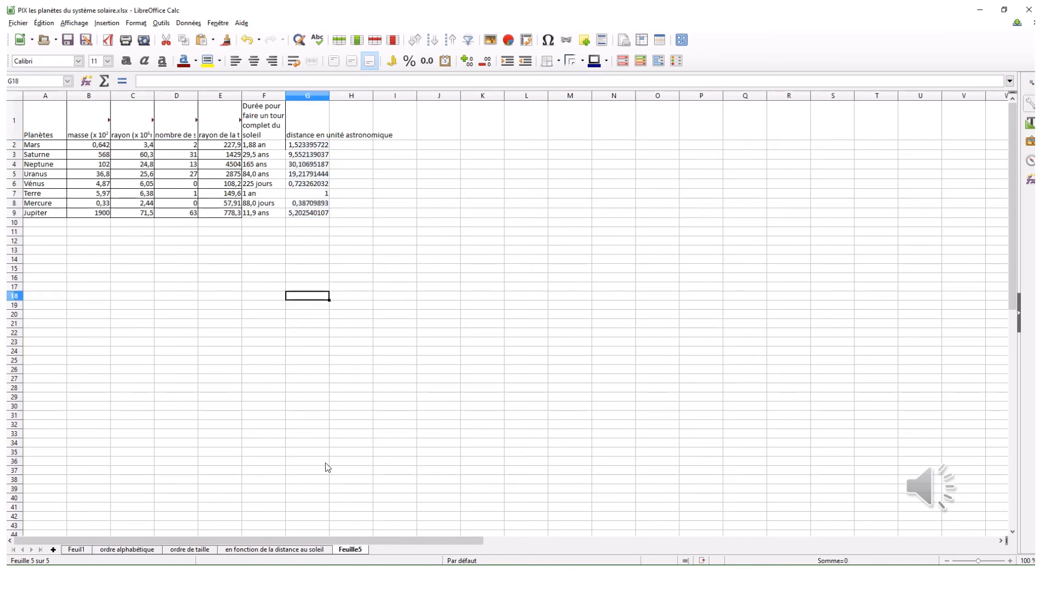
Rename the worksheet Feuille5 as "distance en unité astronomique"
right_click(347, 550)
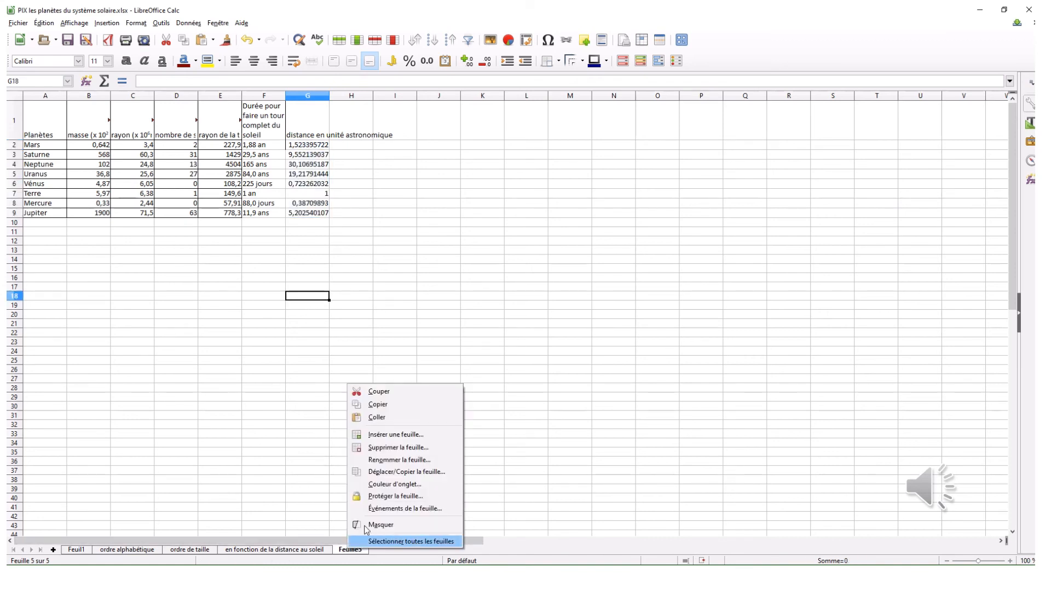
click(387, 460)
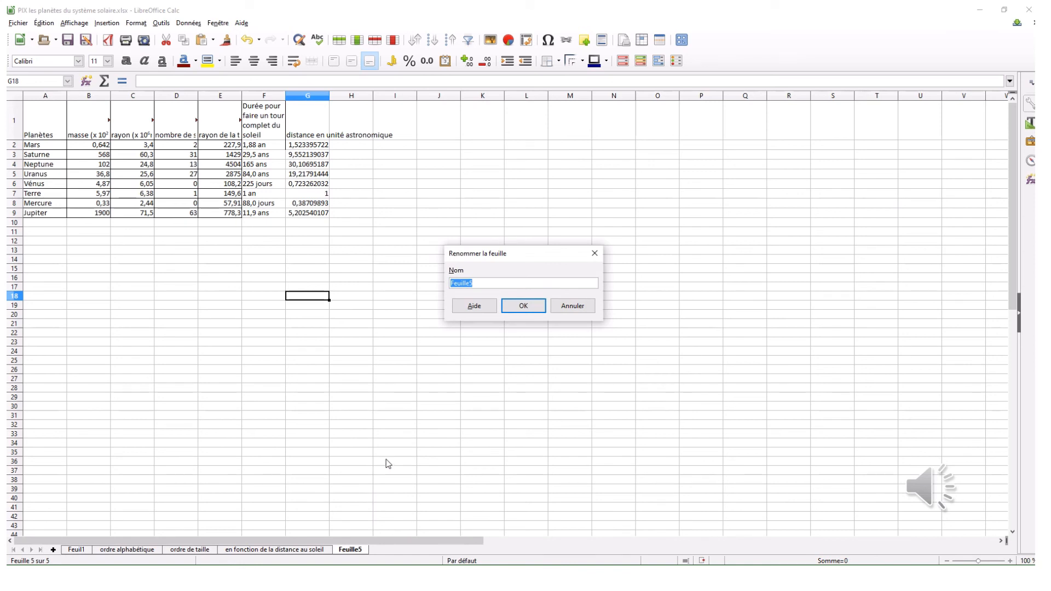
text(distance en unité astronomiqu)
click(528, 306)
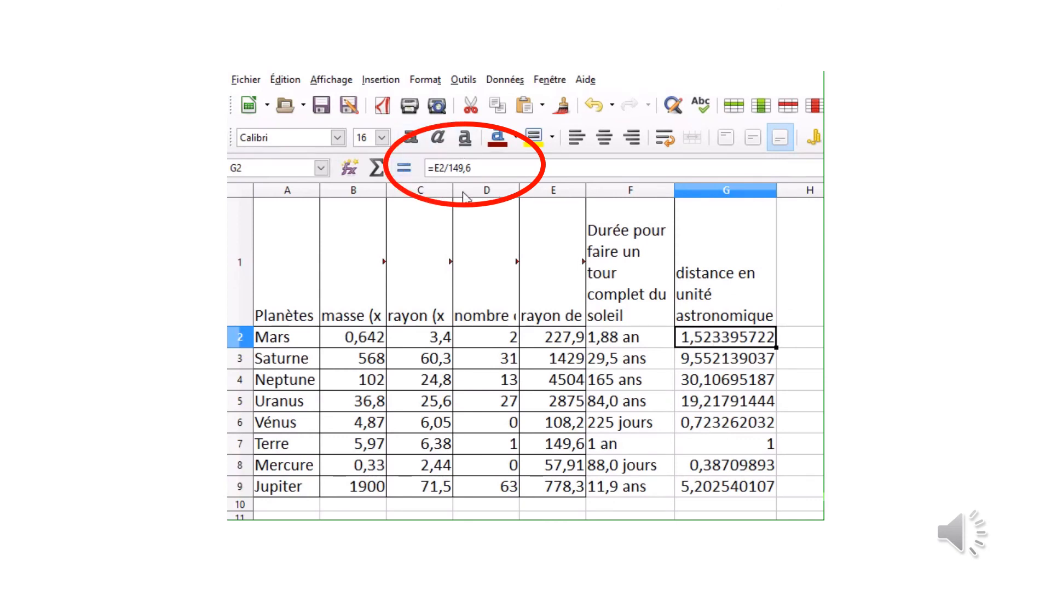
Check the copied formulas in G3 to G9 to see how the cell reference adapts on each planet's row
click(701, 362)
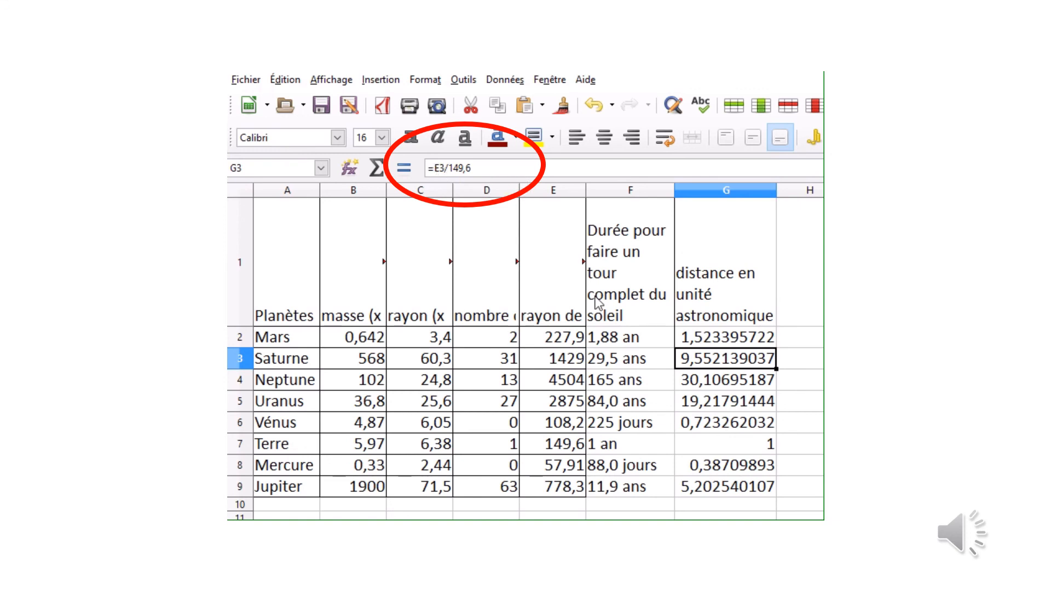
click(703, 388)
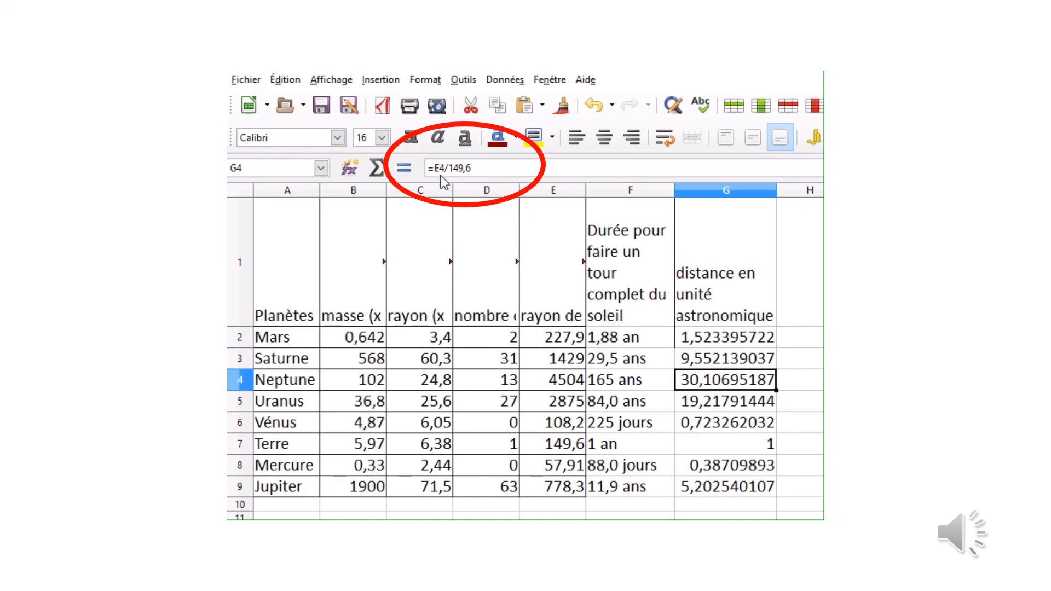
click(700, 408)
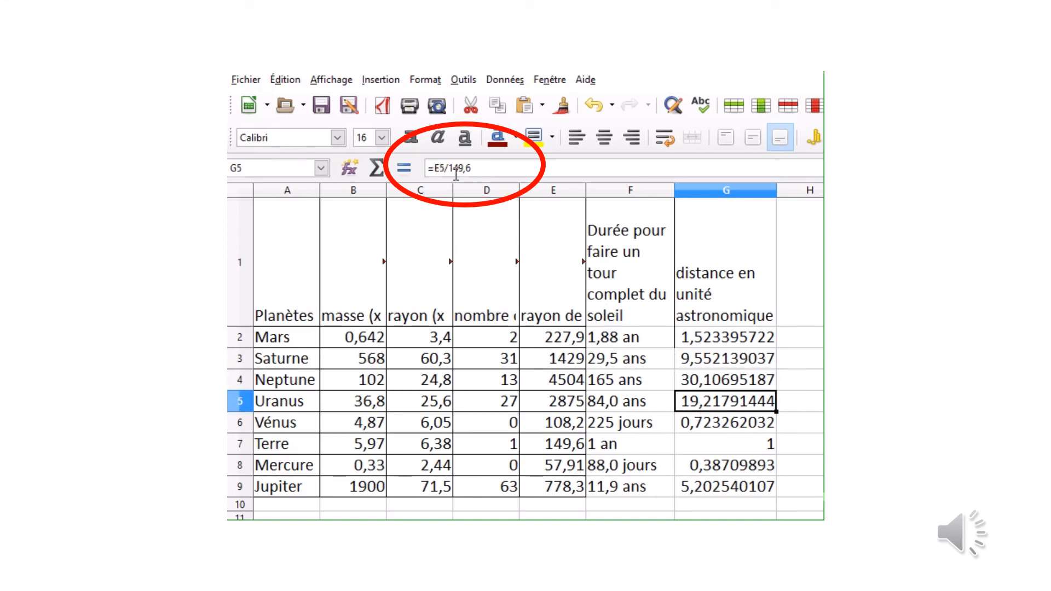
click(717, 422)
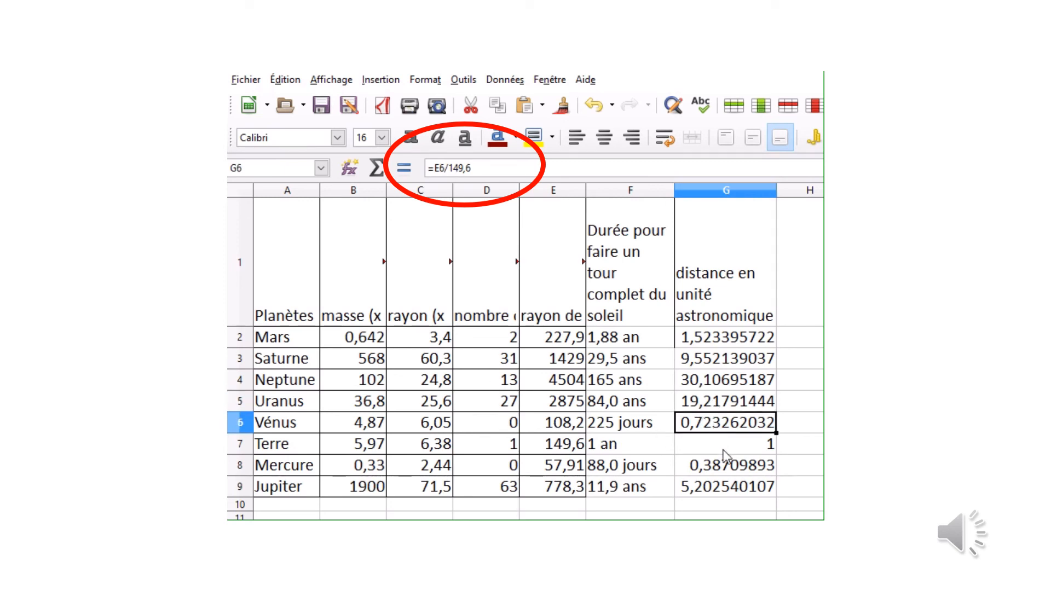
click(722, 447)
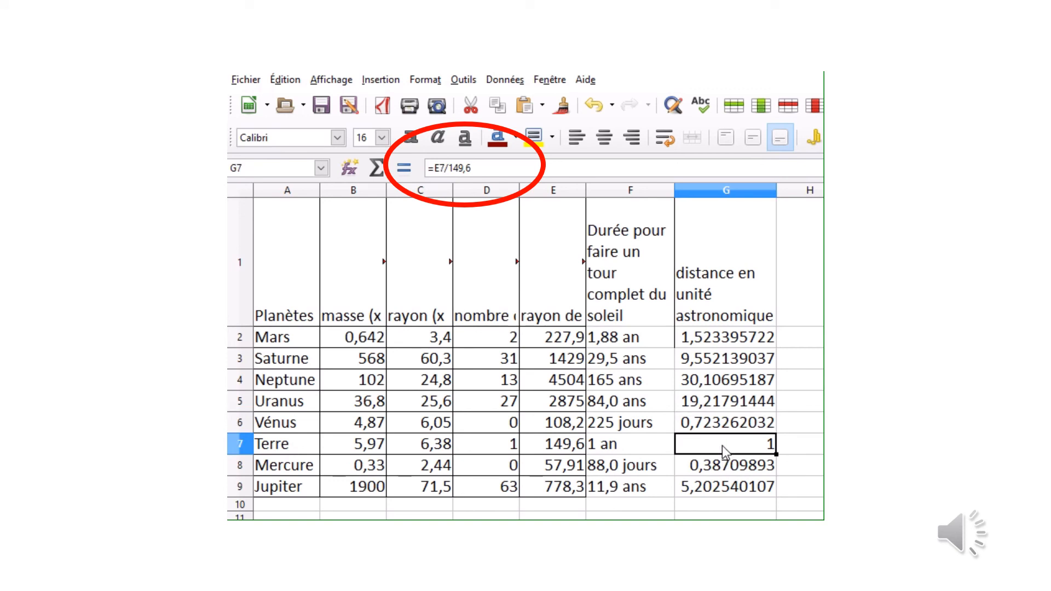
key(Down)
click(715, 488)
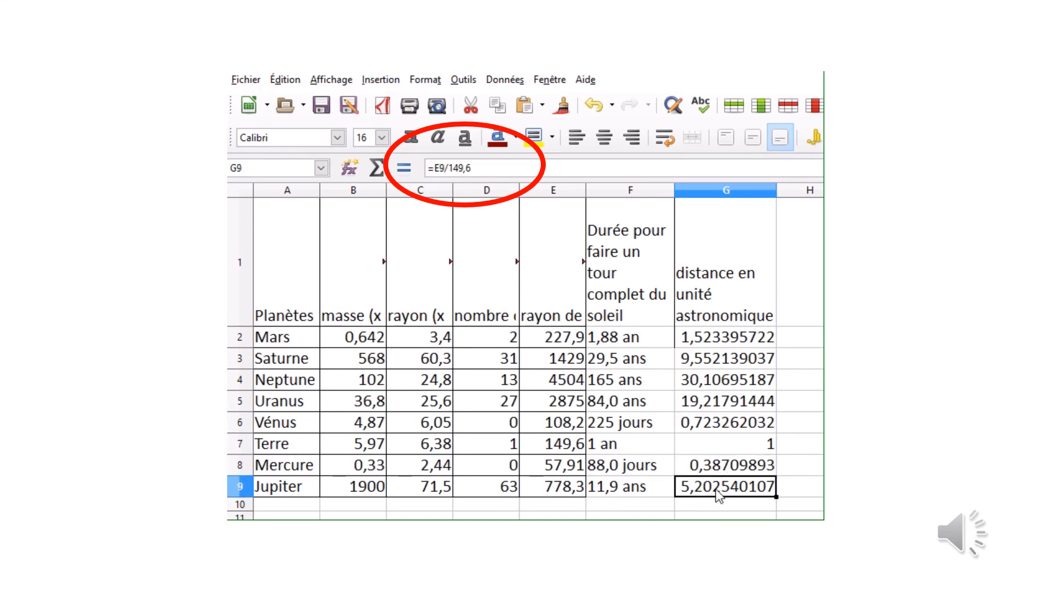